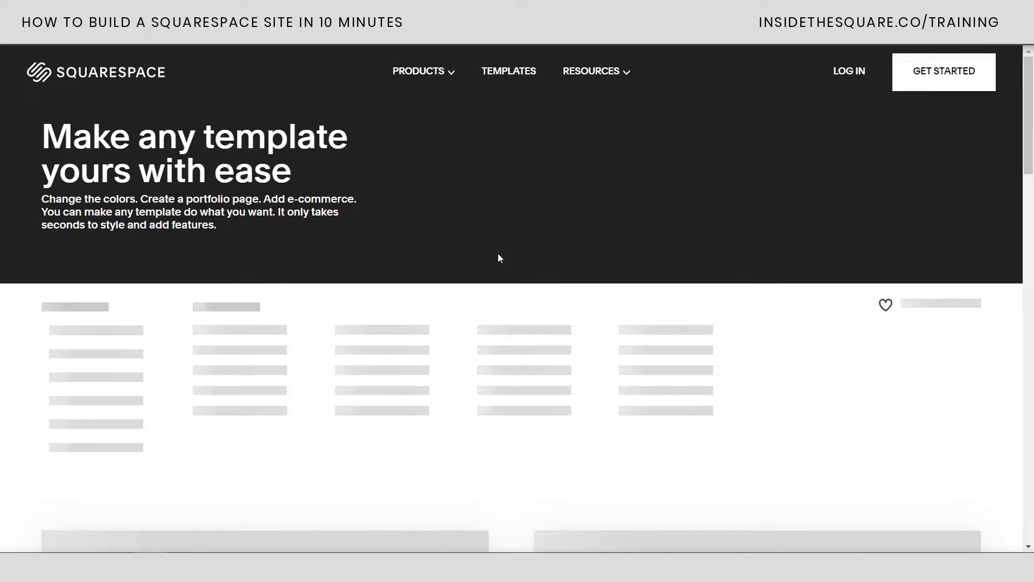
# Browse the Personal & CV template gallery down to the Randi template card
pyautogui.scroll(-1, 512, 304)
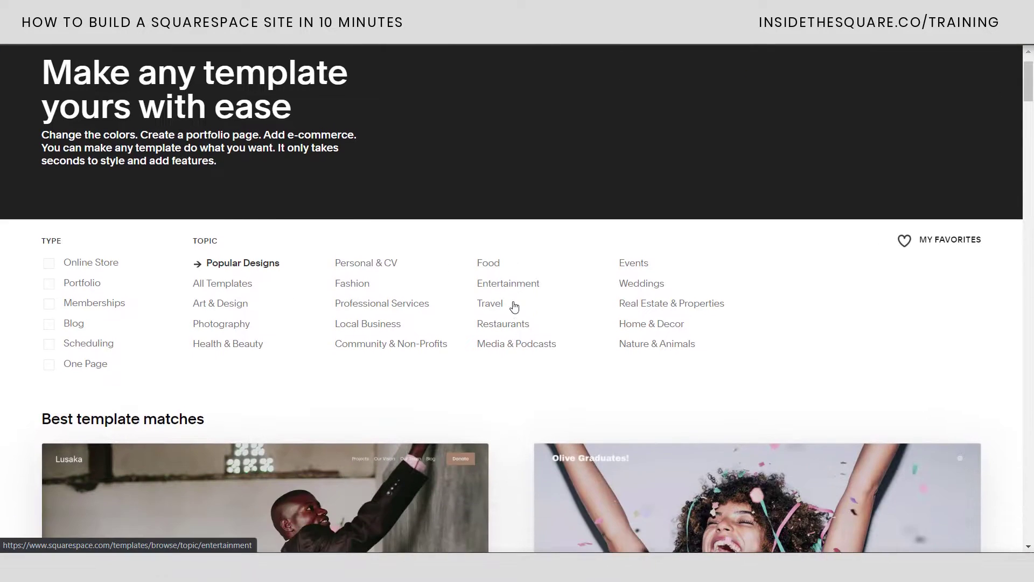
pyautogui.scroll(-15, 515, 306)
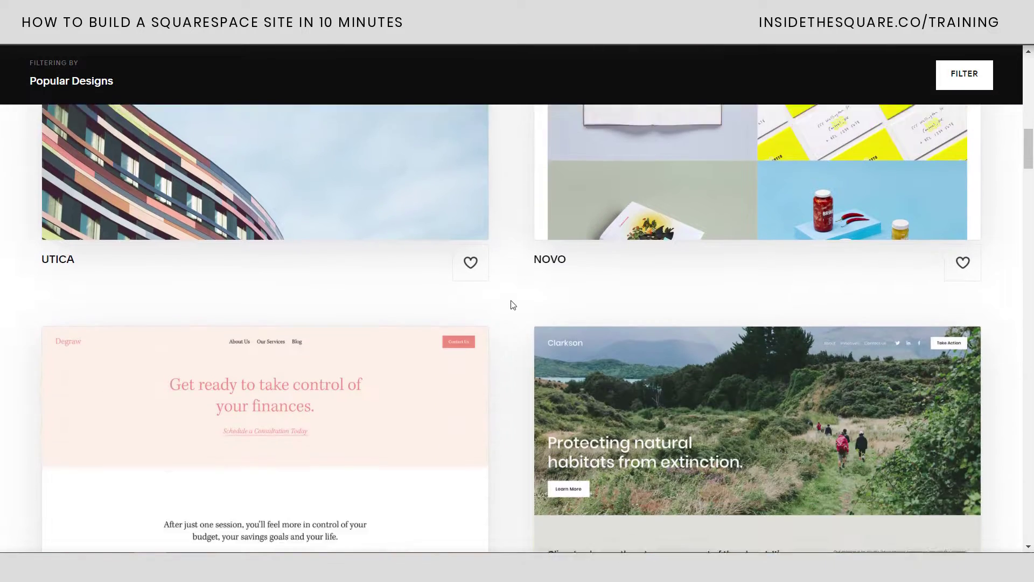
pyautogui.scroll(-15, 513, 305)
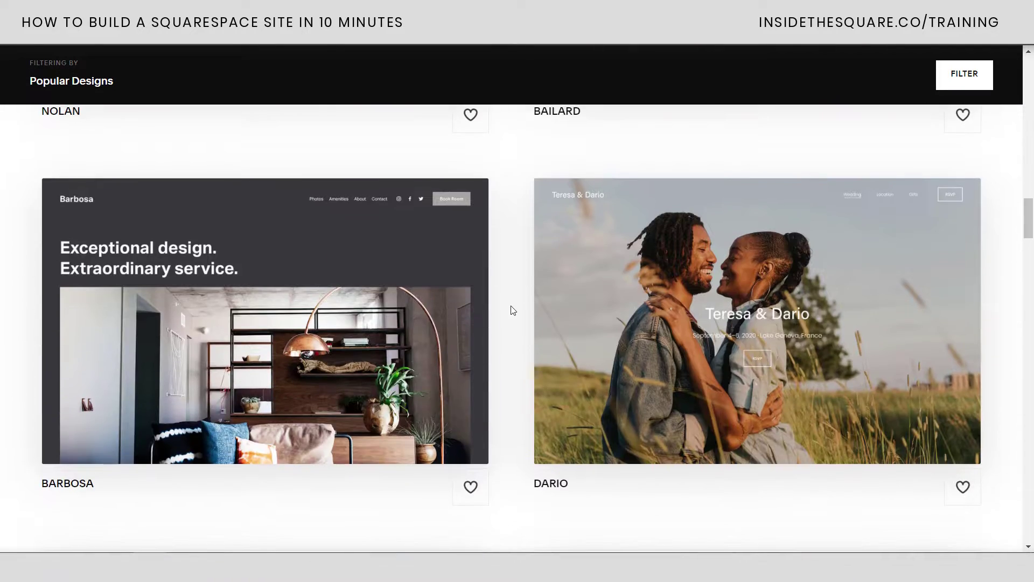
pyautogui.scroll(-8, 513, 310)
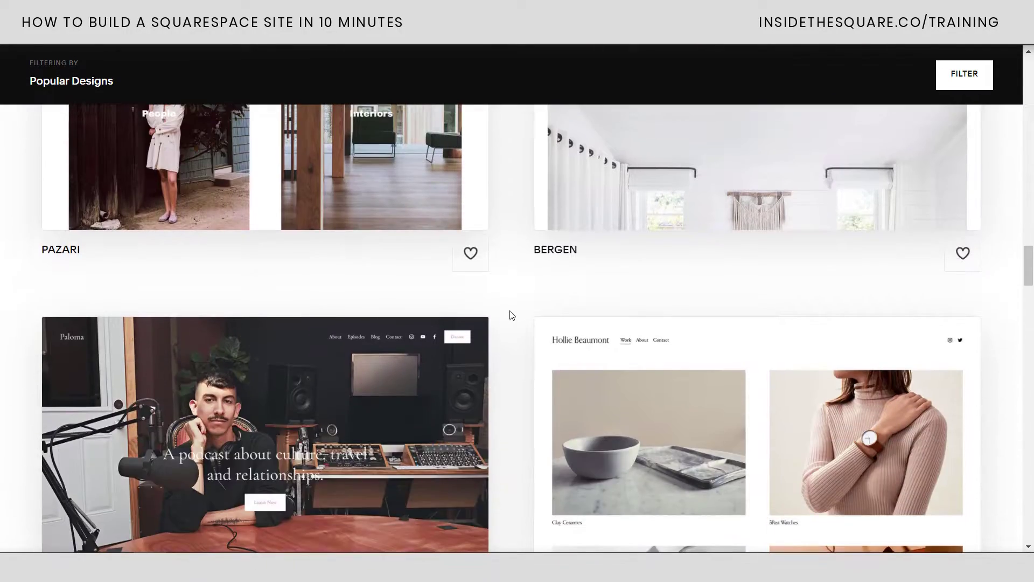
pyautogui.scroll(-10, 512, 315)
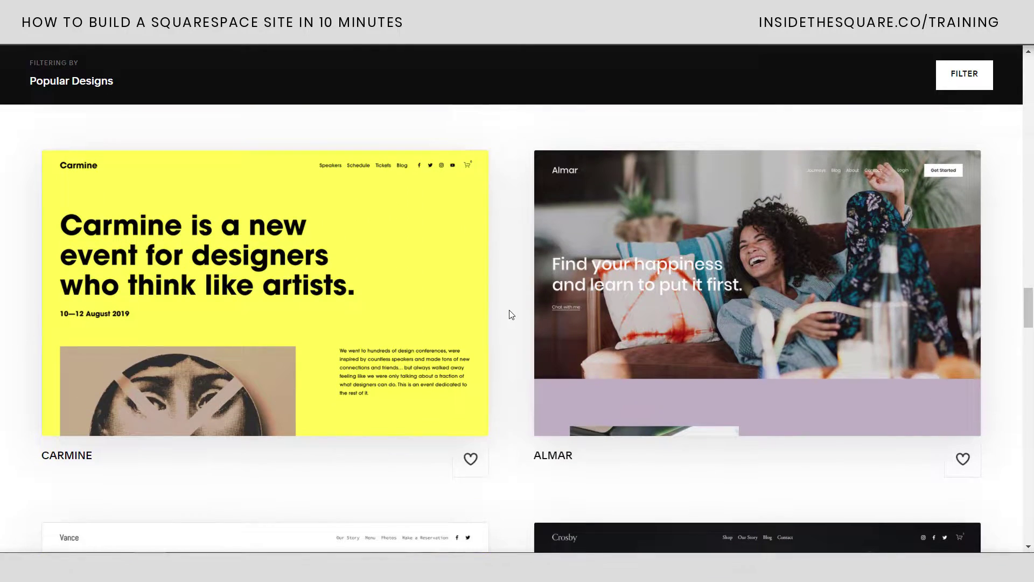
pyautogui.scroll(20, 511, 315)
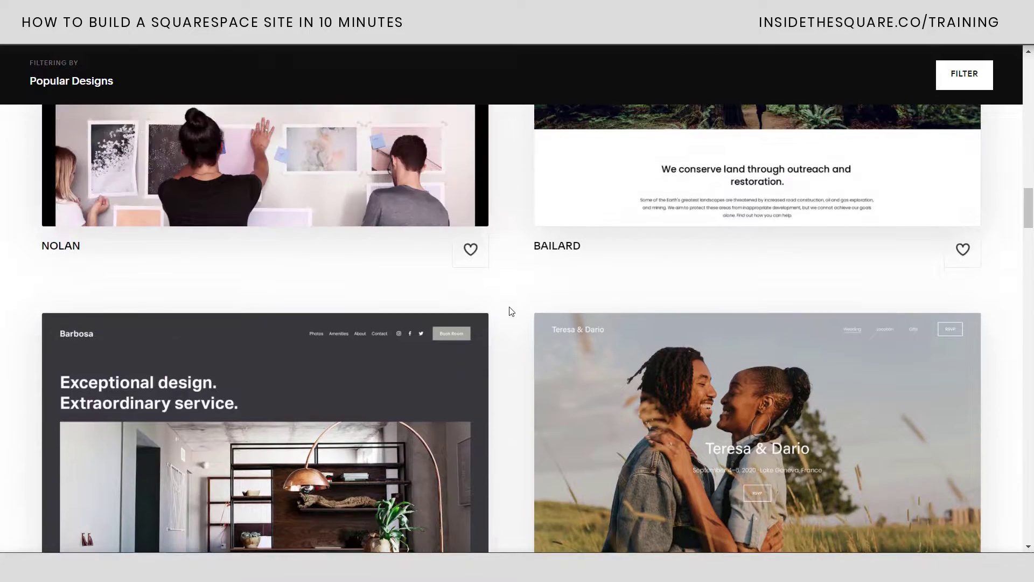
pyautogui.scroll(8, 511, 312)
pyautogui.scroll(15, 511, 311)
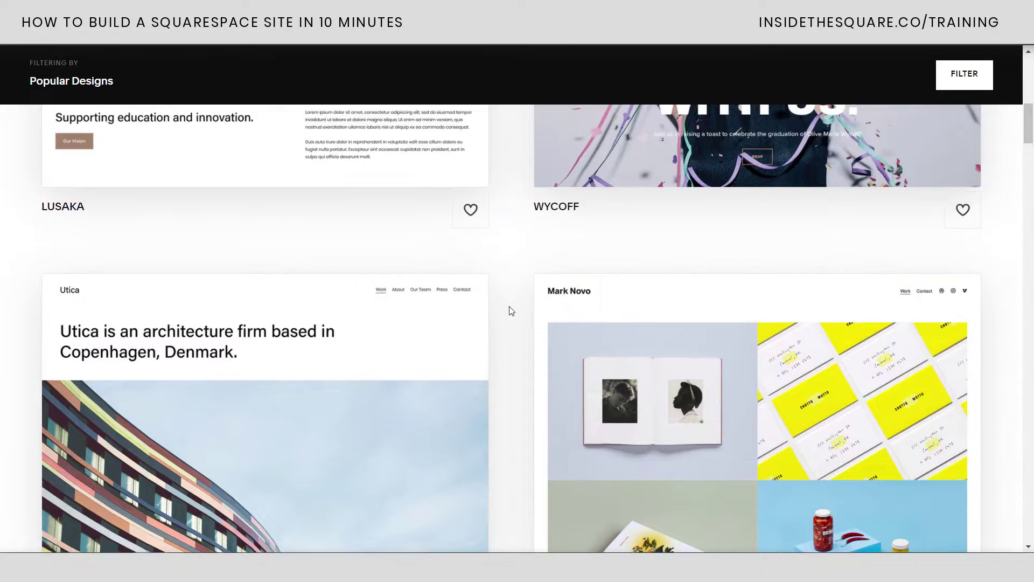
pyautogui.scroll(-1, 510, 311)
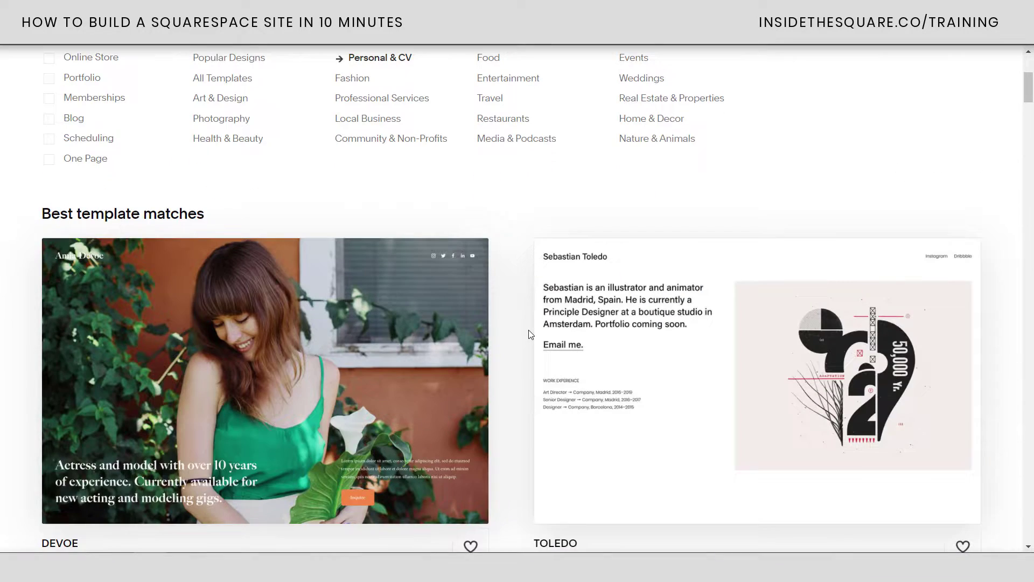
pyautogui.scroll(-5, 529, 334)
pyautogui.scroll(-20, 529, 334)
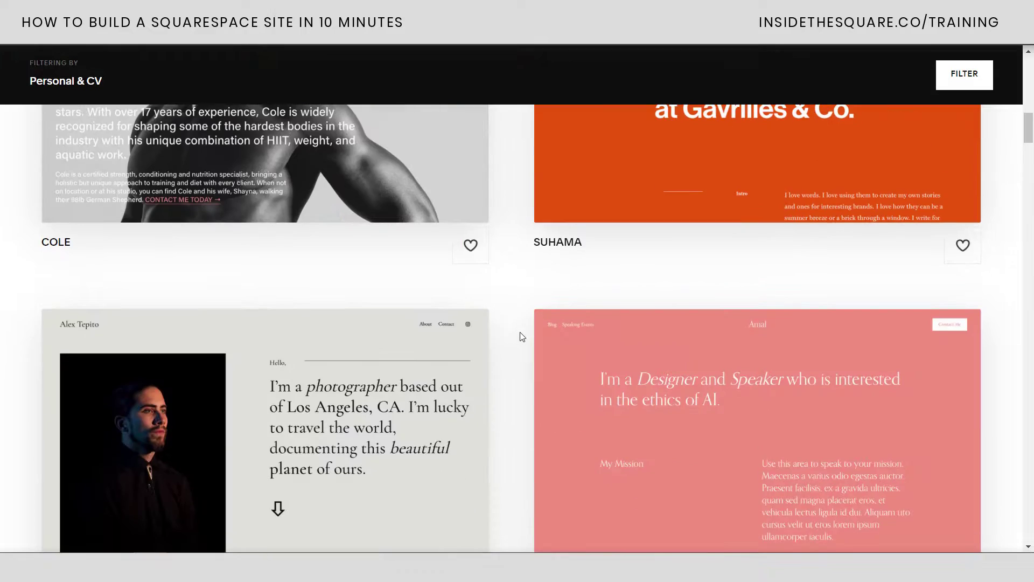
pyautogui.scroll(-6, 521, 335)
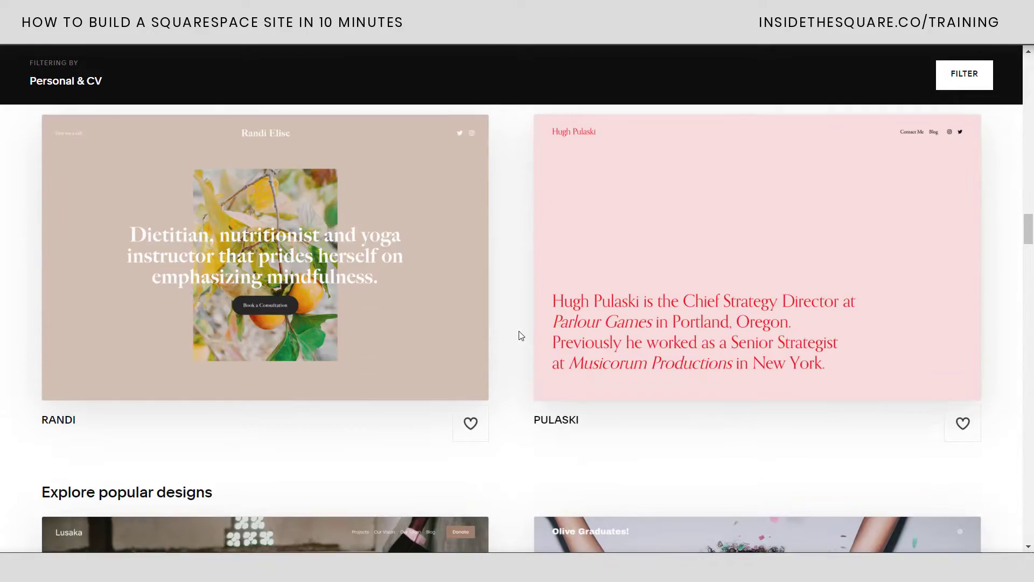
pyautogui.moveTo(367, 229)
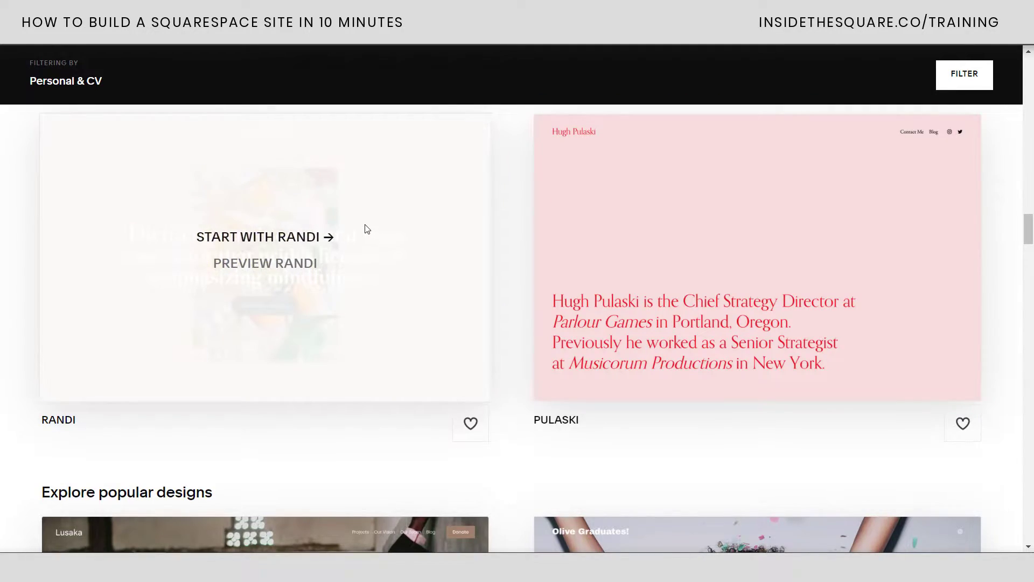
# Start a site from the Randi template and sign up for an account by email
pyautogui.click(277, 237)
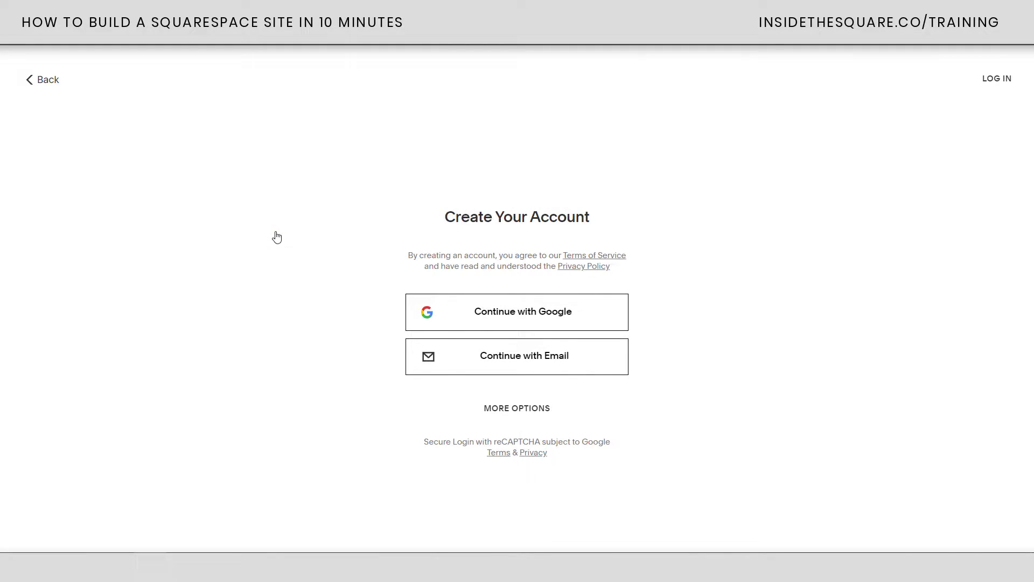
pyautogui.click(592, 363)
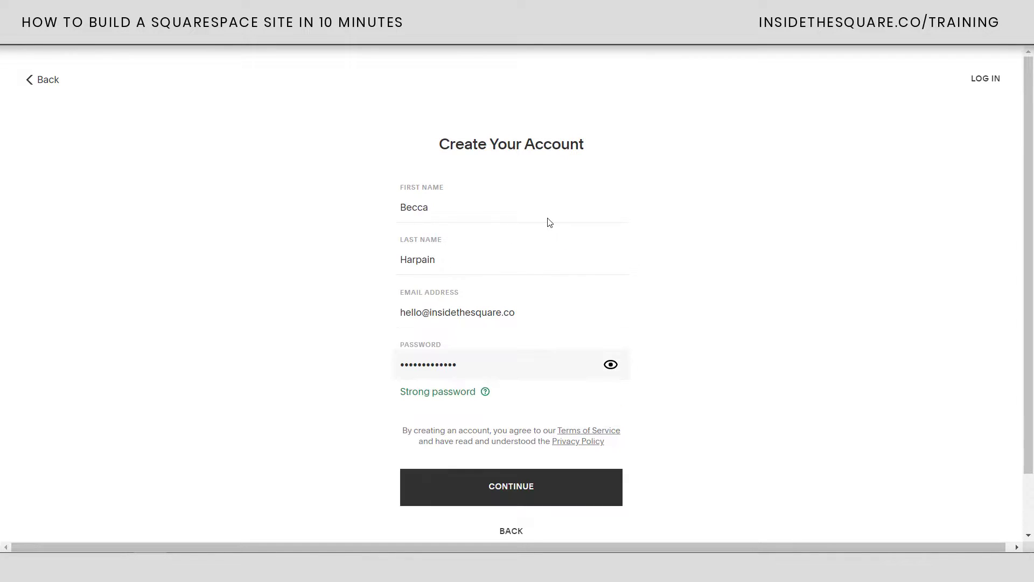
pyautogui.click(531, 494)
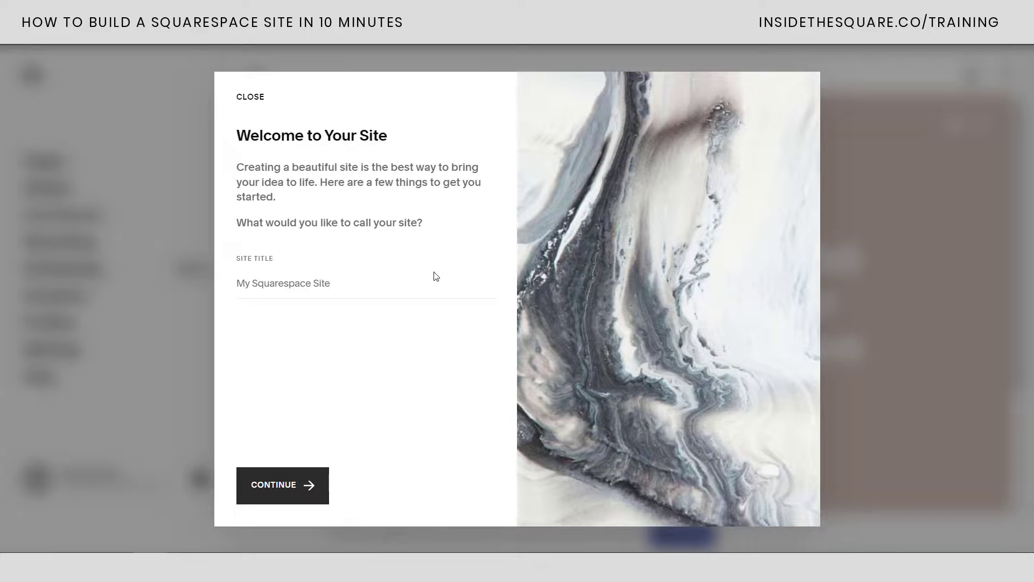
# Title the site 'My New Website' and step through the welcome tour to the editor
pyautogui.click(294, 285)
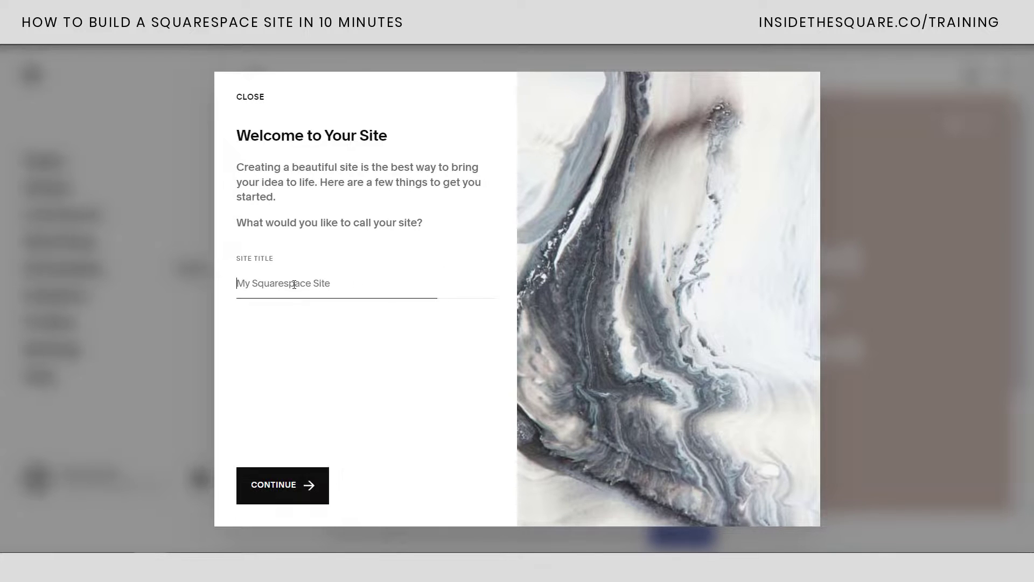
pyautogui.write('My New Website')
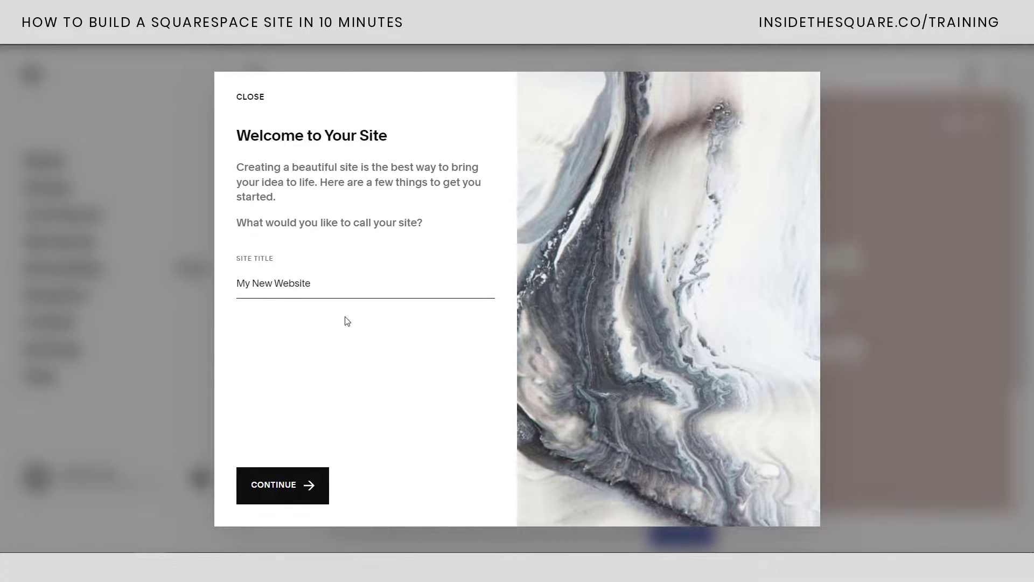
pyautogui.click(310, 486)
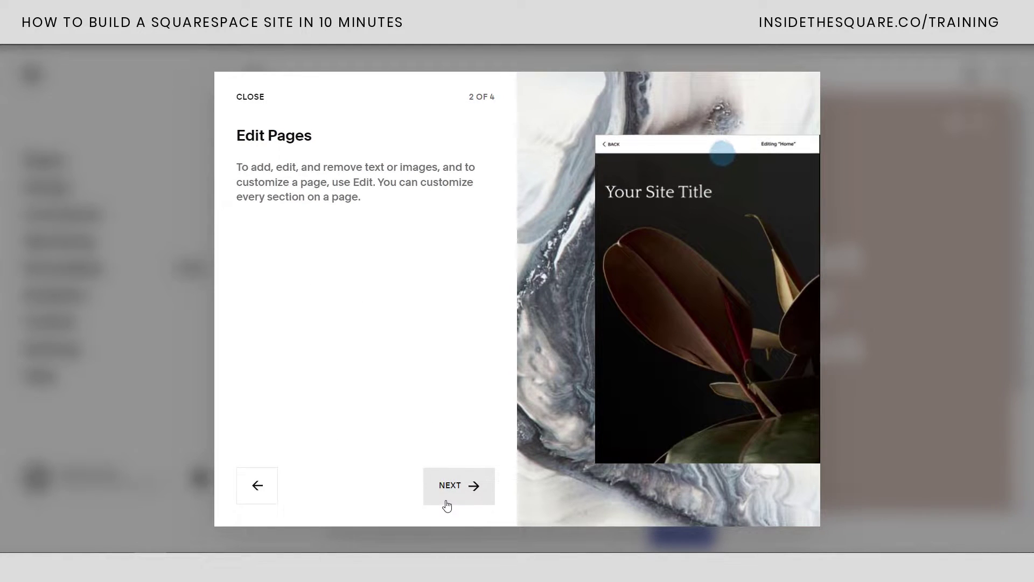
pyautogui.click(446, 503)
pyautogui.click(447, 500)
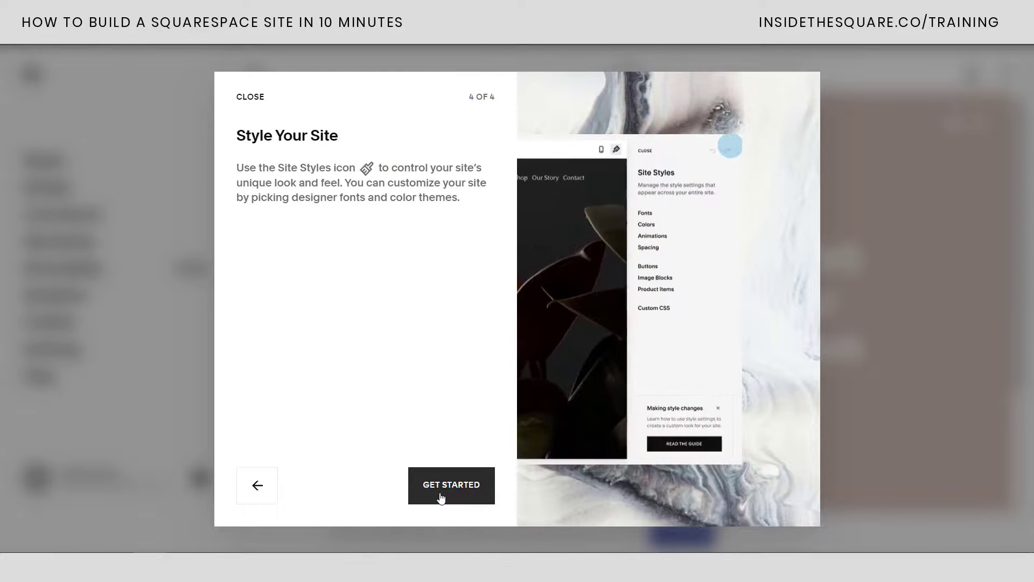
pyautogui.click(441, 498)
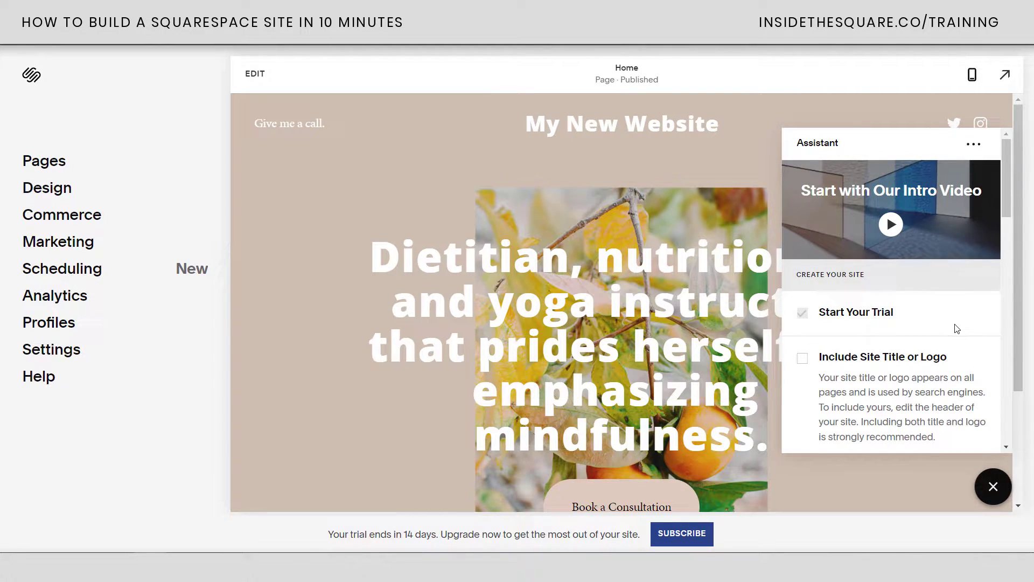
# Look through the Assistant checklist, then close it
pyautogui.scroll(-8, 955, 326)
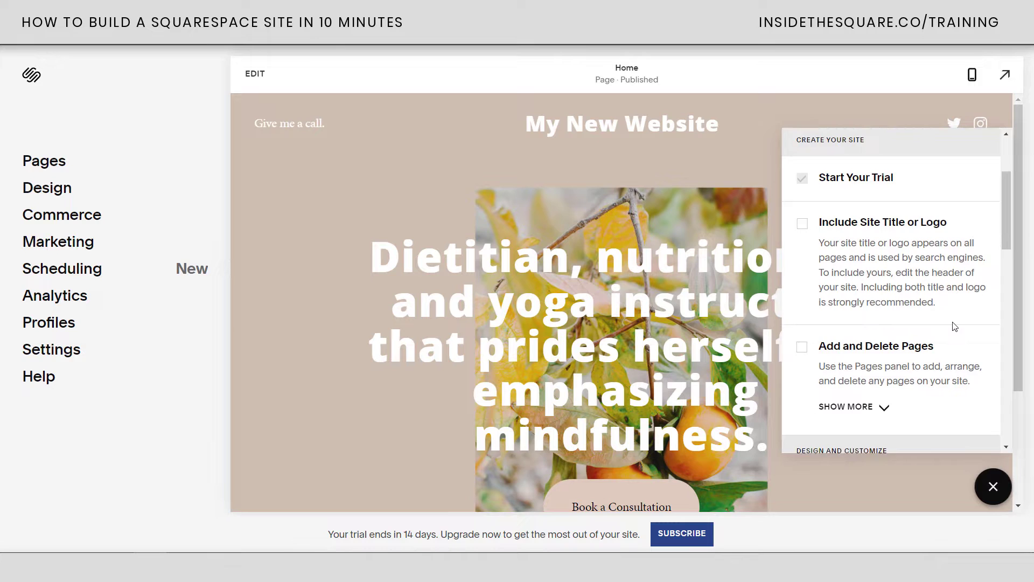
pyautogui.scroll(-8, 954, 323)
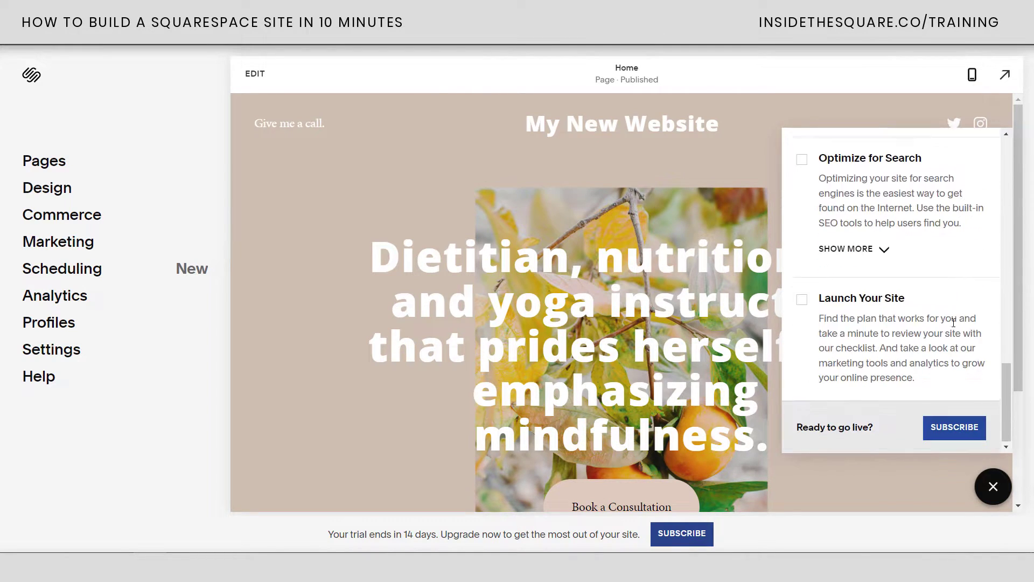
pyautogui.scroll(6, 951, 327)
pyautogui.scroll(8, 952, 327)
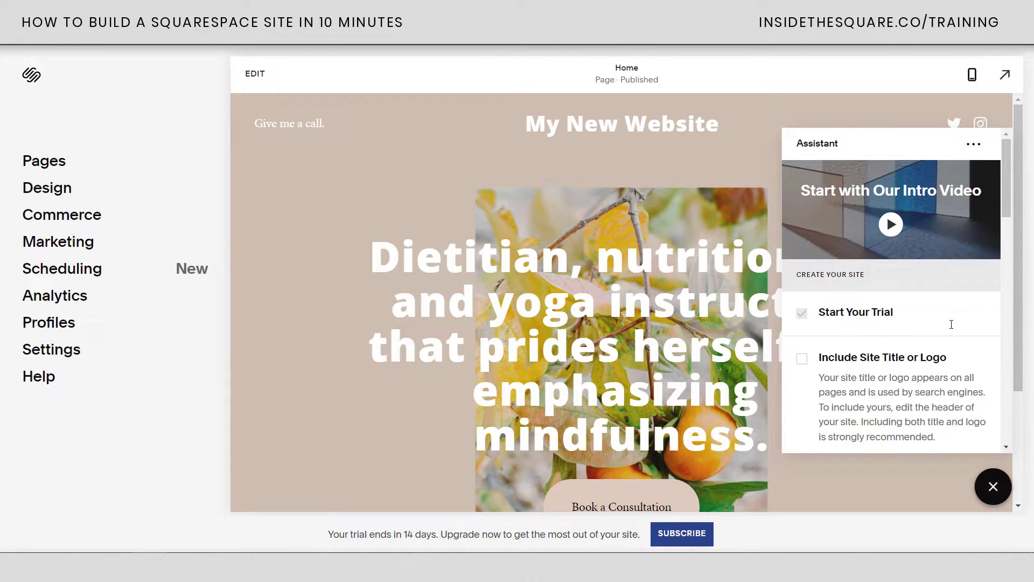
pyautogui.click(994, 487)
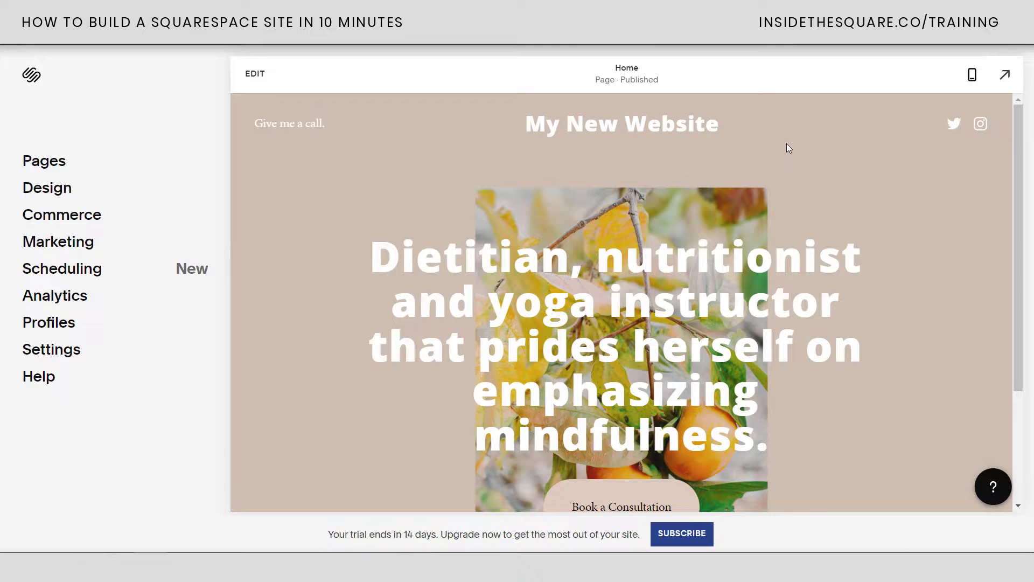
# Check the homepage in phone and desktop previews, then go full screen and back
pyautogui.click(968, 81)
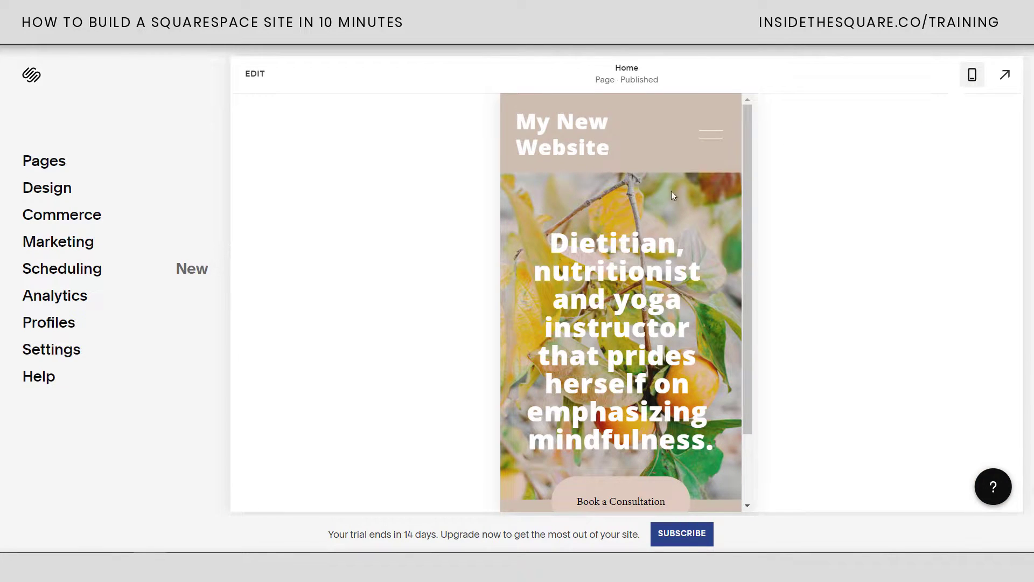
pyautogui.scroll(-2, 712, 218)
pyautogui.scroll(2, 713, 218)
pyautogui.click(972, 75)
pyautogui.click(972, 75)
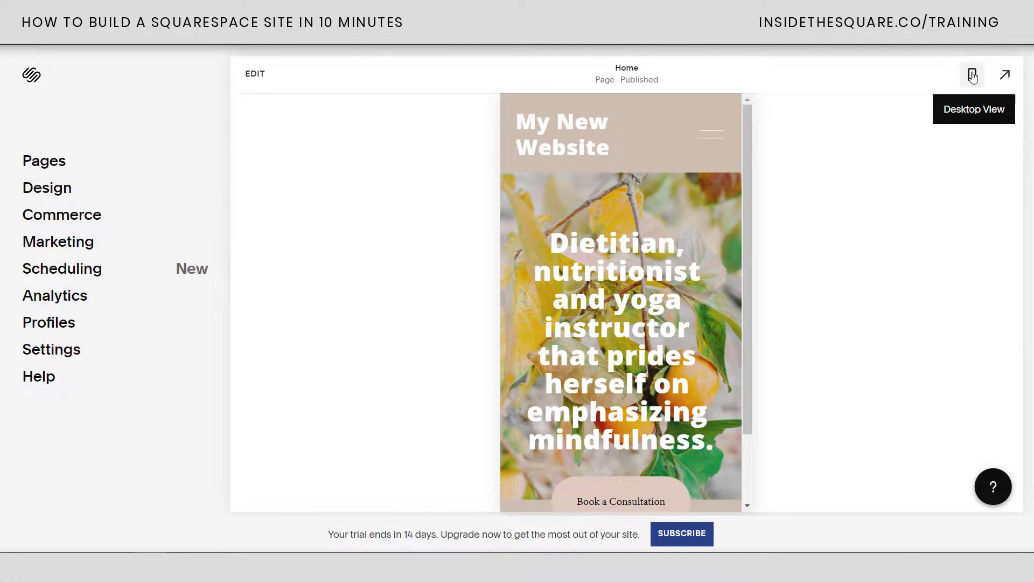
pyautogui.click(973, 75)
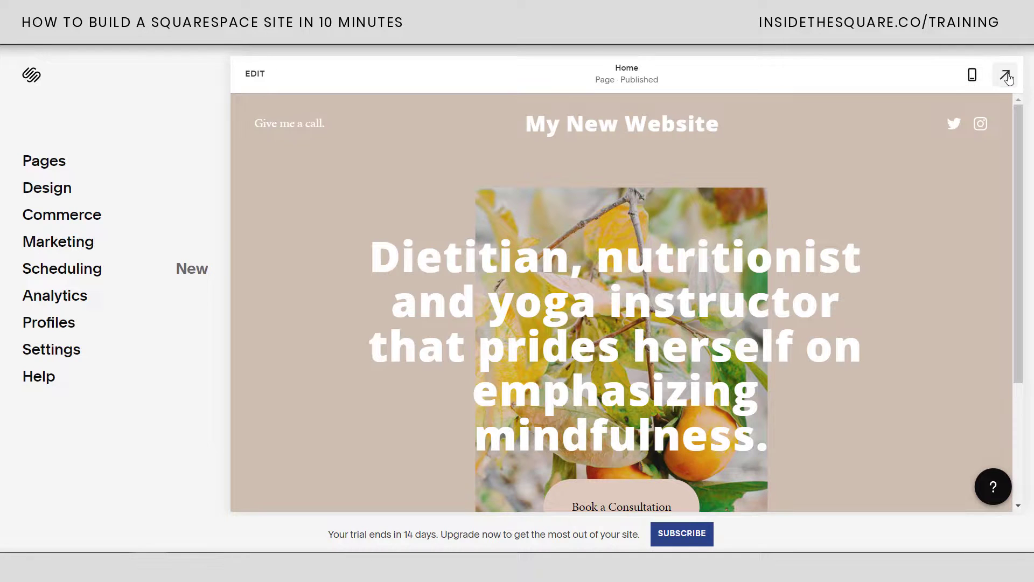
pyautogui.click(1006, 76)
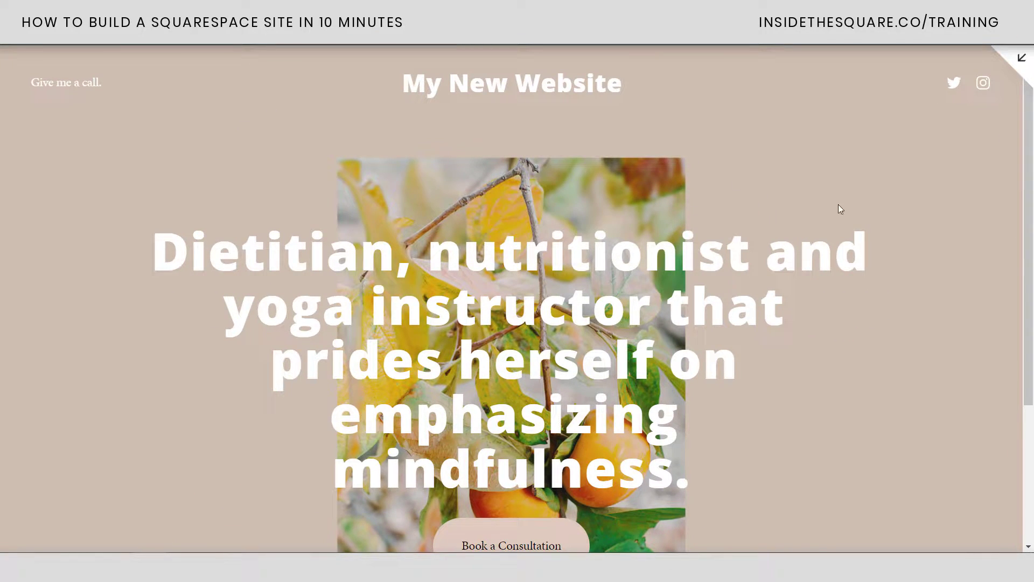
pyautogui.click(1017, 61)
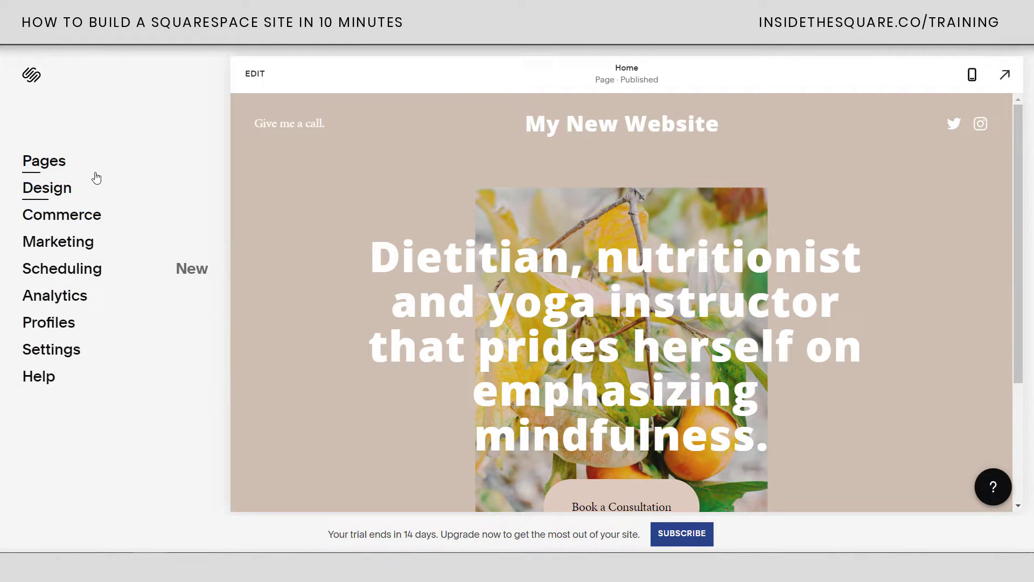
# Delete the 'Give me a call.' link from the main navigation in Pages
pyautogui.click(74, 168)
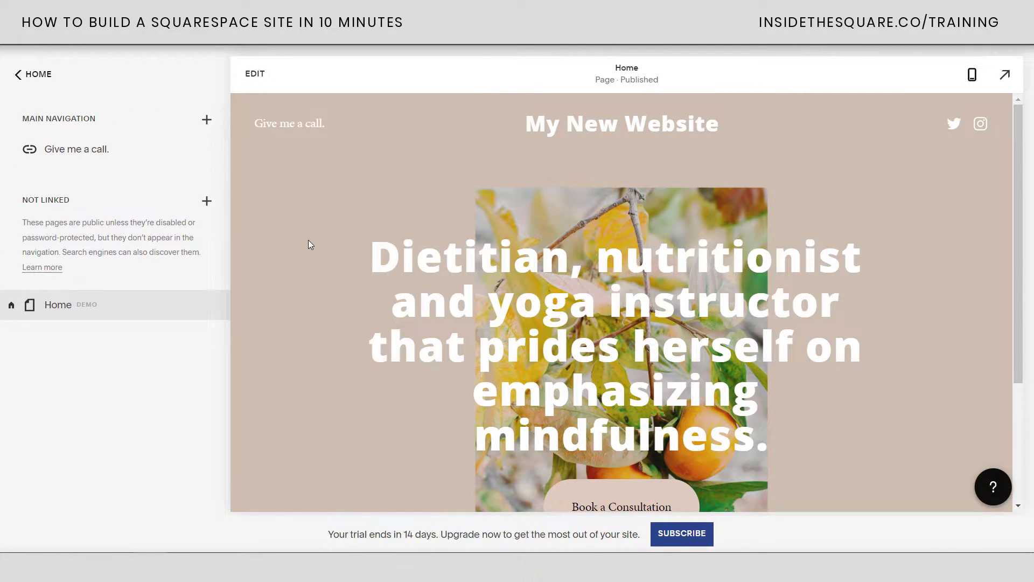
pyautogui.moveTo(69, 143)
pyautogui.moveTo(99, 148); pyautogui.dragTo(96, 301)
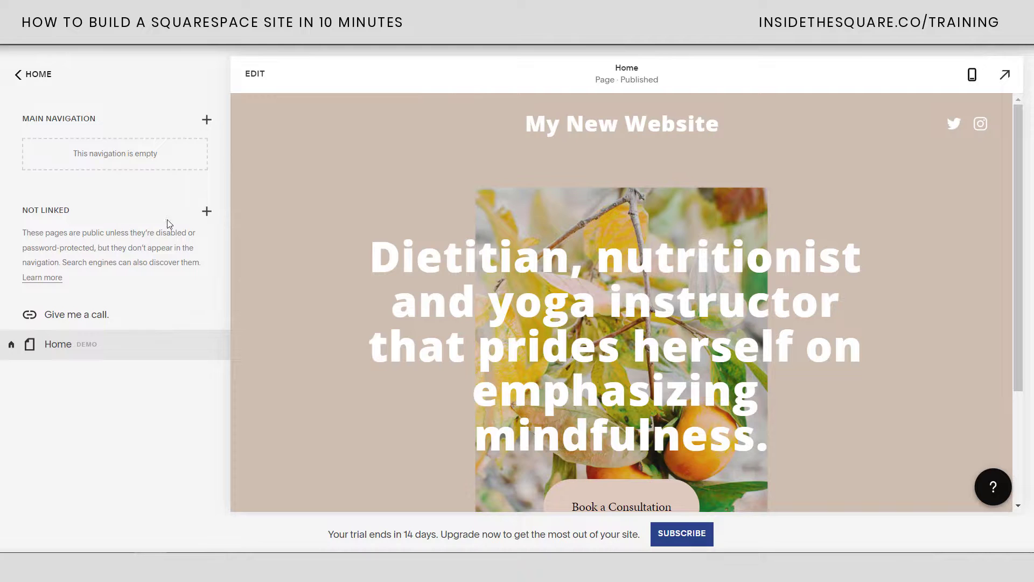
pyautogui.moveTo(128, 324); pyautogui.dragTo(144, 150)
pyautogui.click(208, 149)
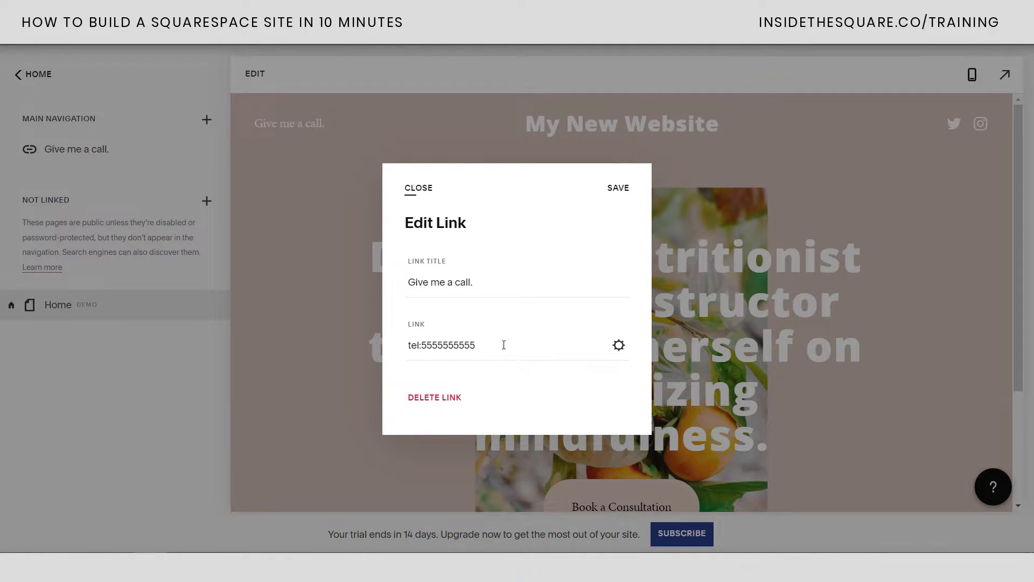
pyautogui.click(424, 189)
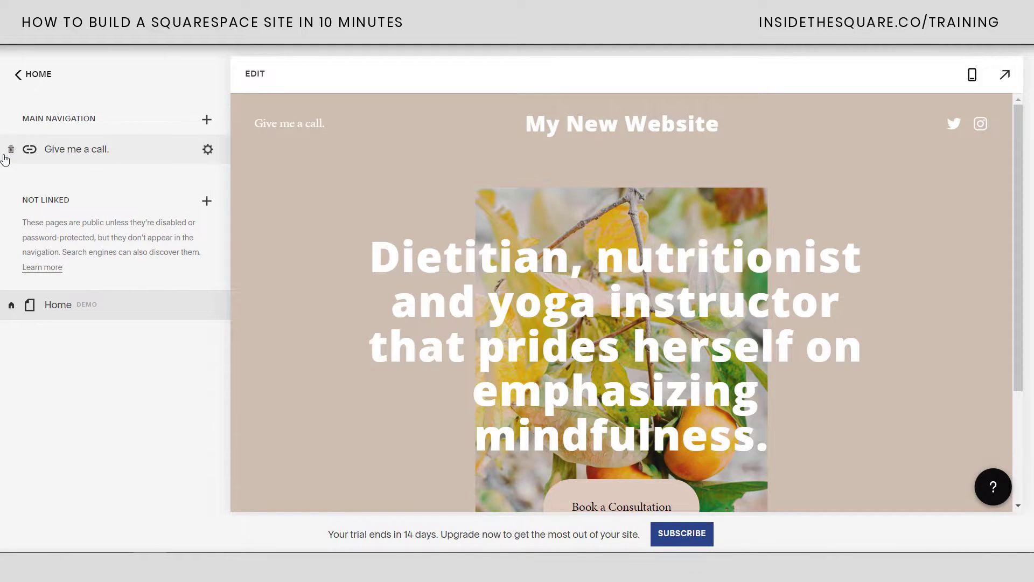
pyautogui.click(10, 151)
pyautogui.click(207, 184)
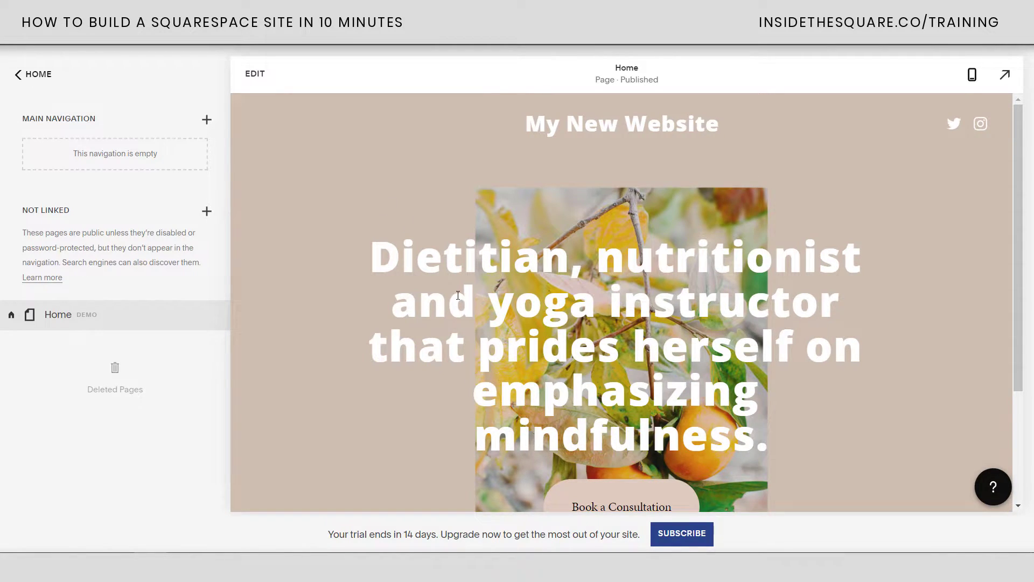
pyautogui.scroll(-3, 614, 330)
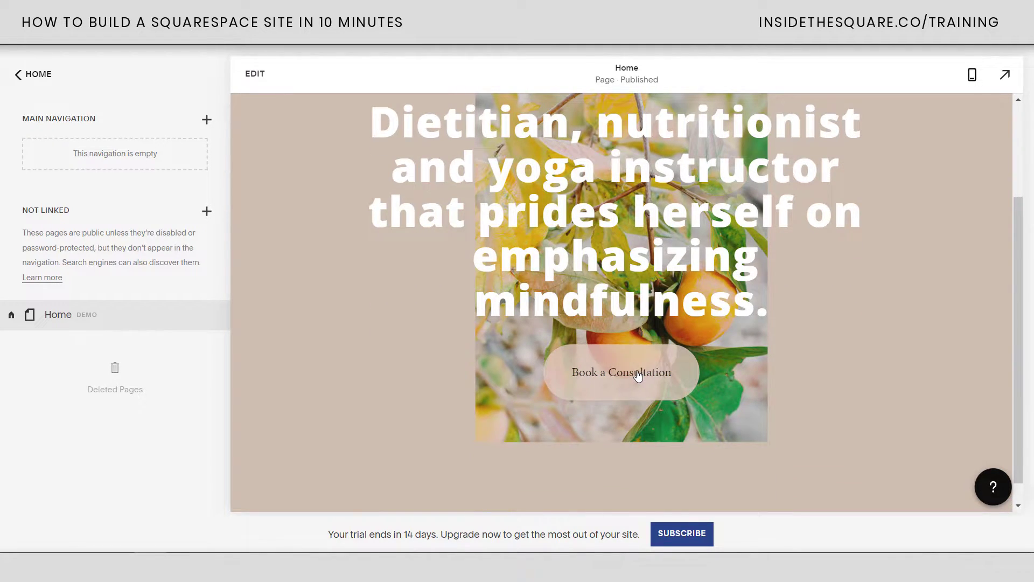
pyautogui.click(636, 374)
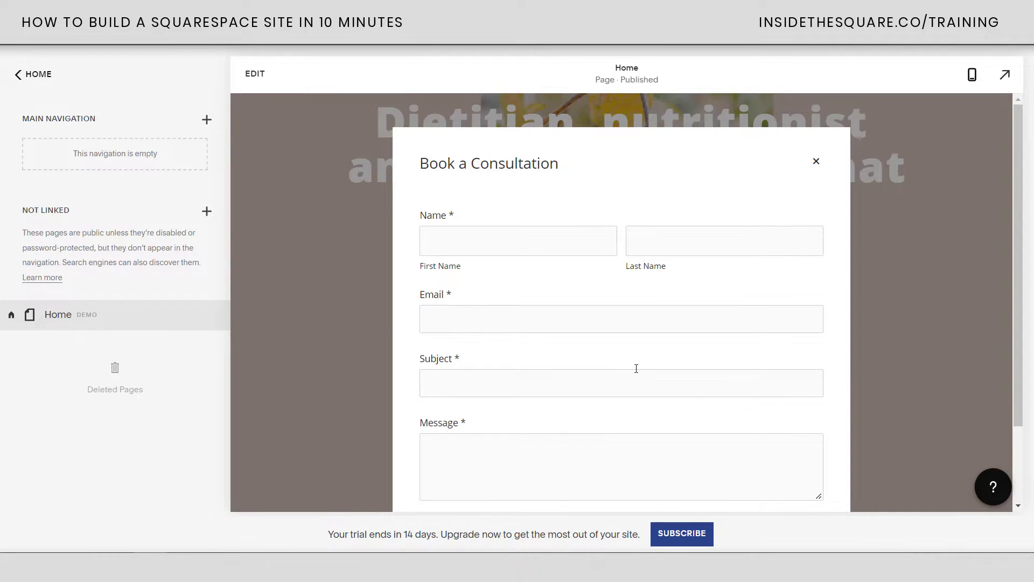
pyautogui.scroll(-2, 527, 311)
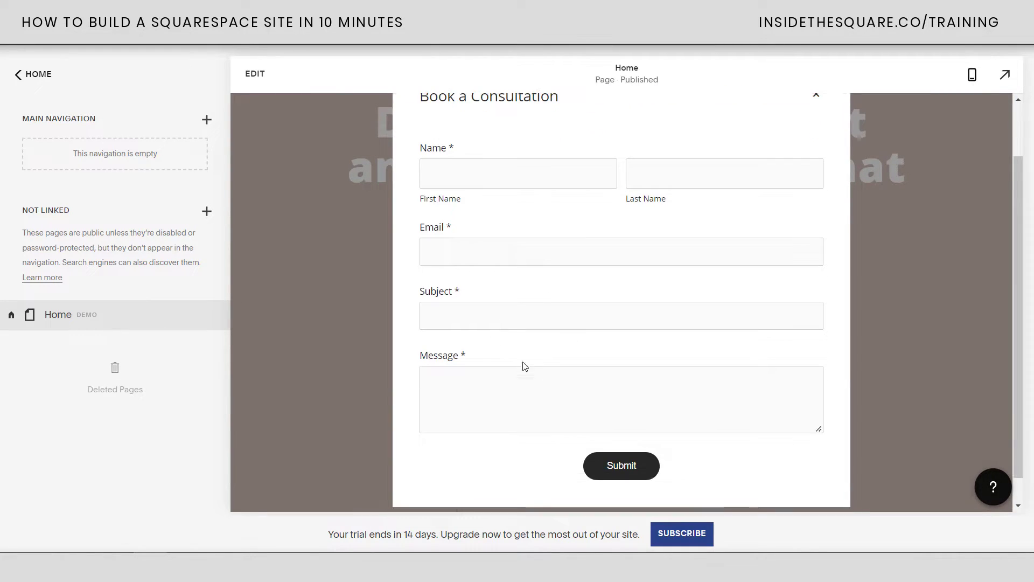
pyautogui.scroll(2, 621, 321)
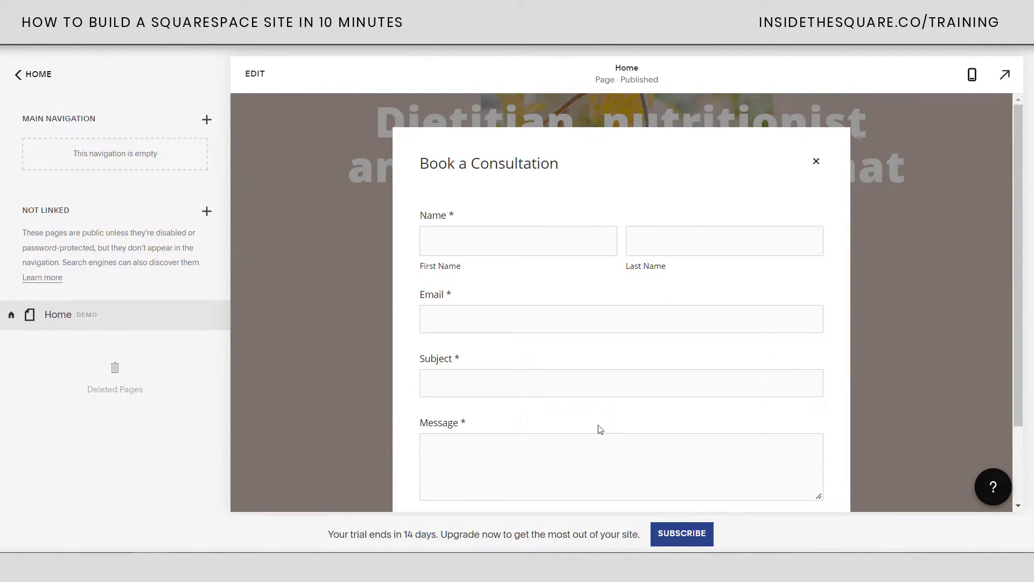
pyautogui.click(817, 160)
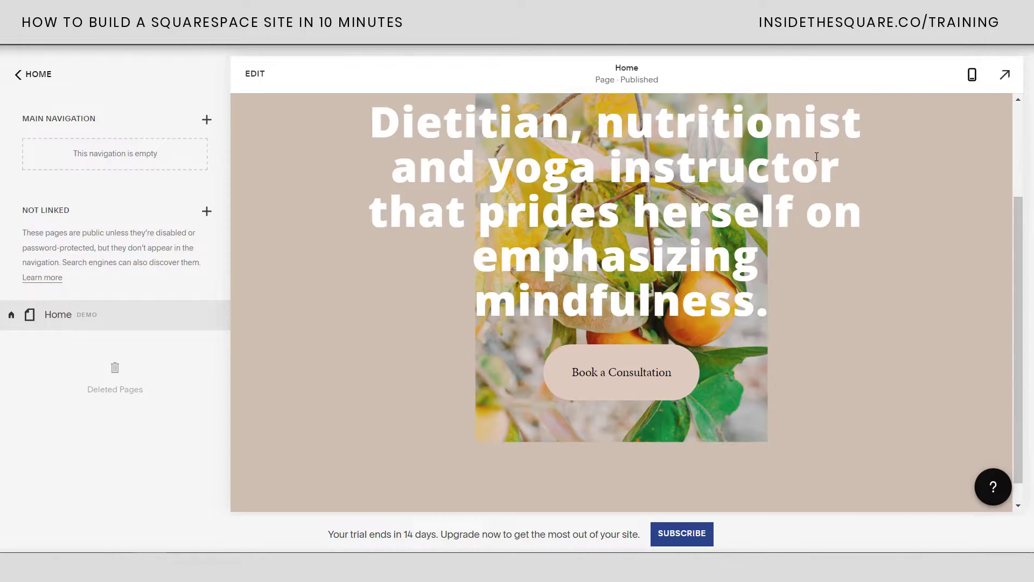
# Edit the homepage and open the Book a Consultation form's storage options
pyautogui.click(256, 75)
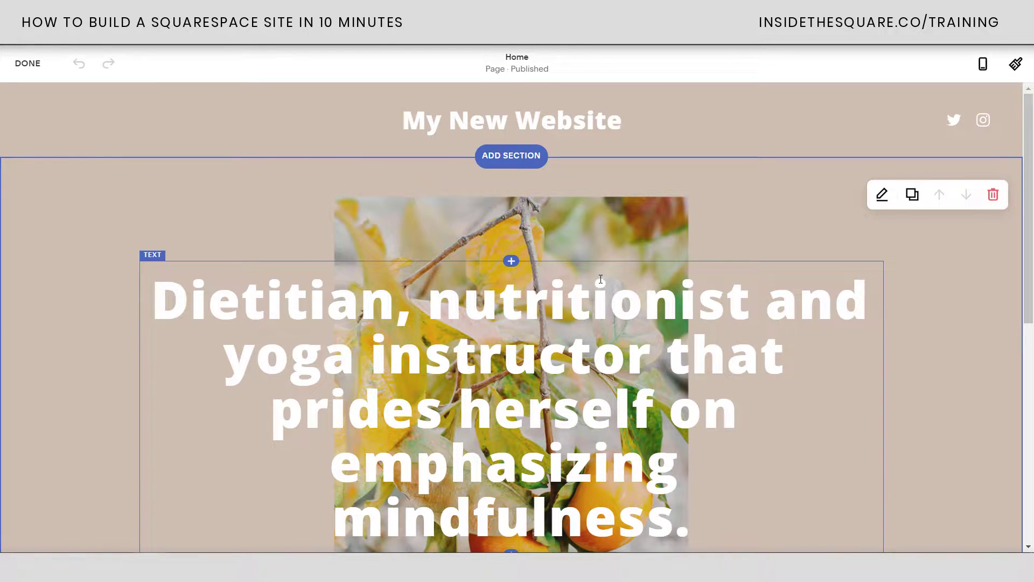
pyautogui.scroll(-3, 600, 279)
pyautogui.doubleClick(534, 444)
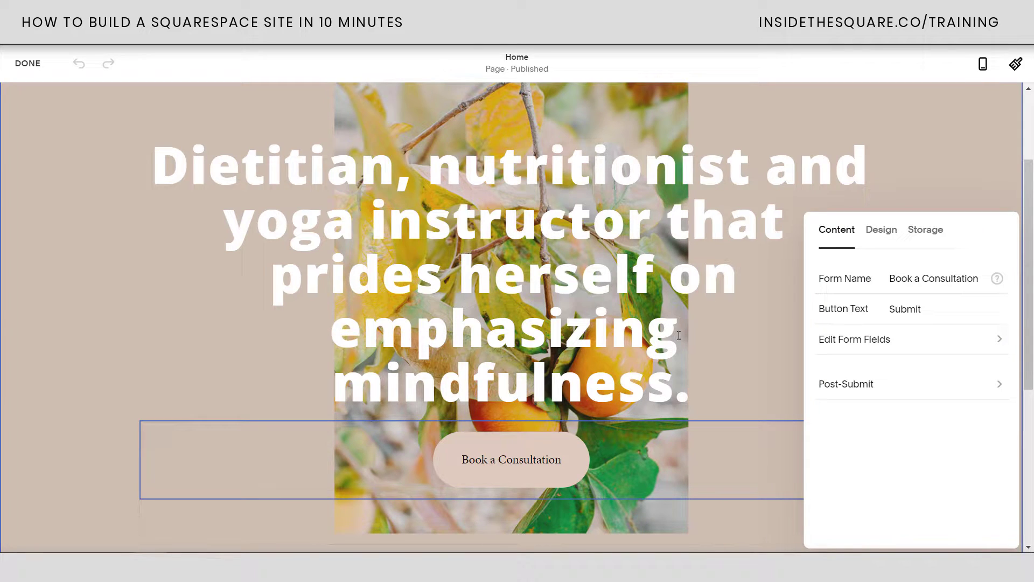
pyautogui.moveTo(958, 230); pyautogui.dragTo(892, 156)
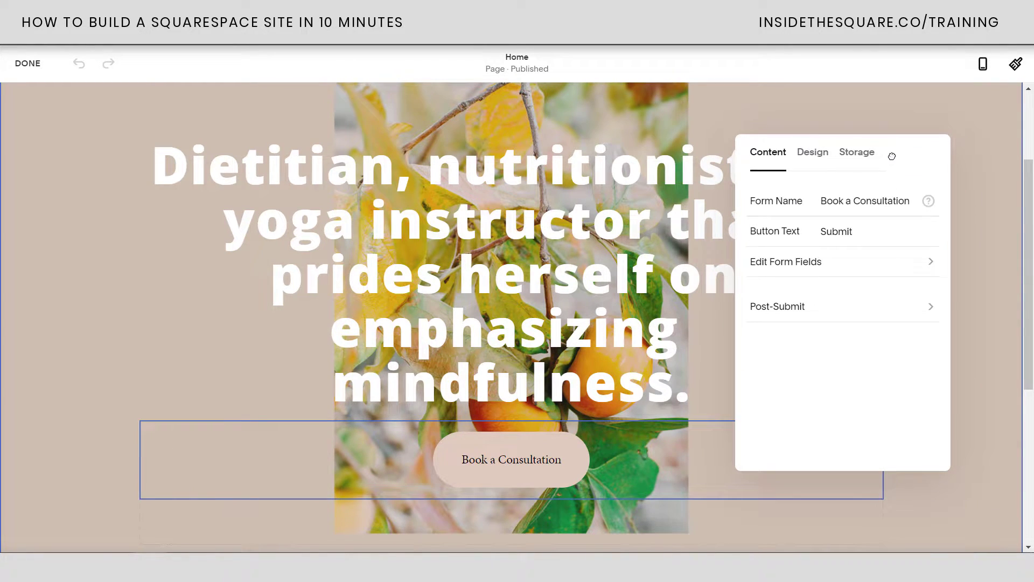
pyautogui.click(849, 160)
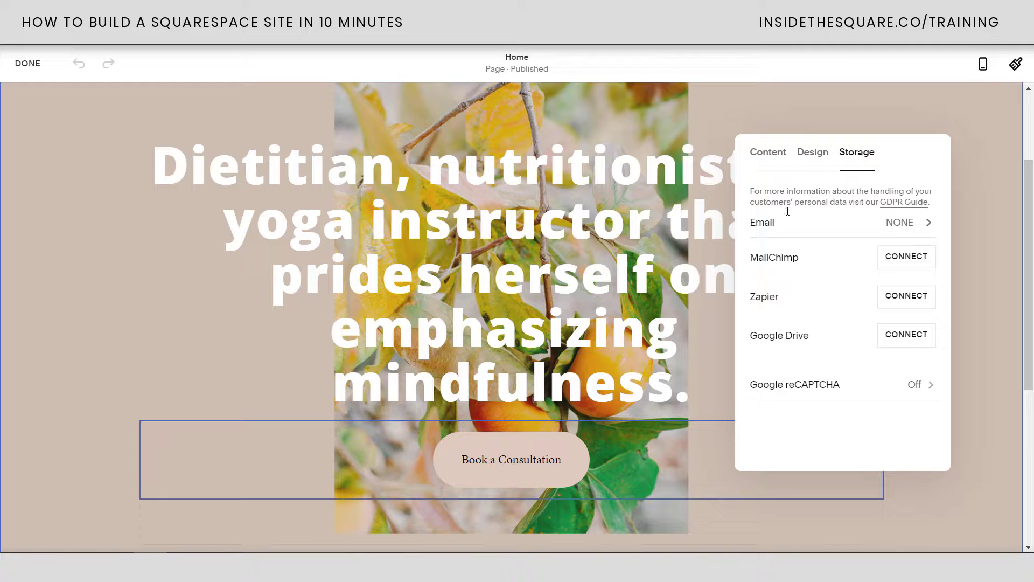
pyautogui.click(723, 119)
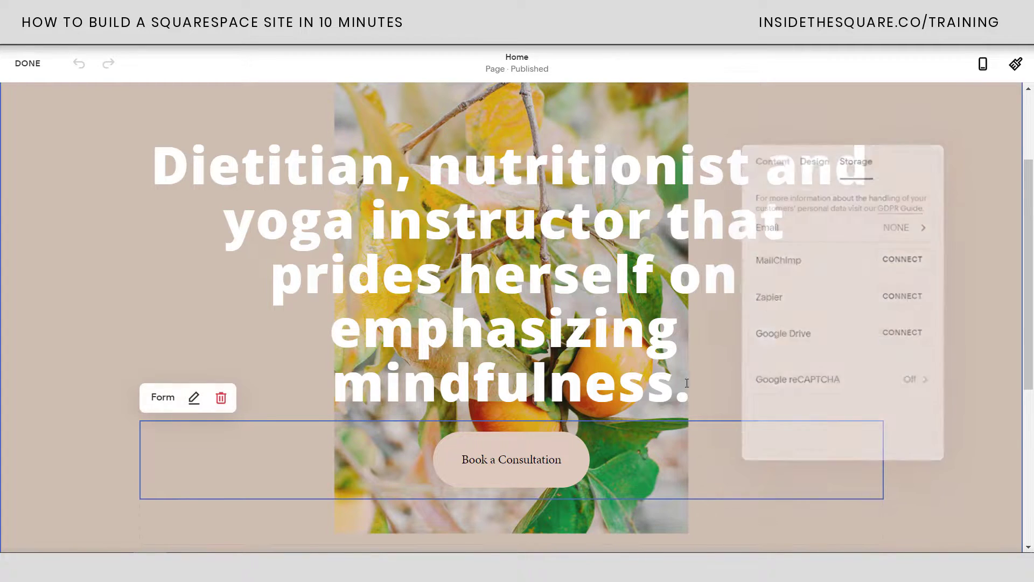
pyautogui.doubleClick(703, 439)
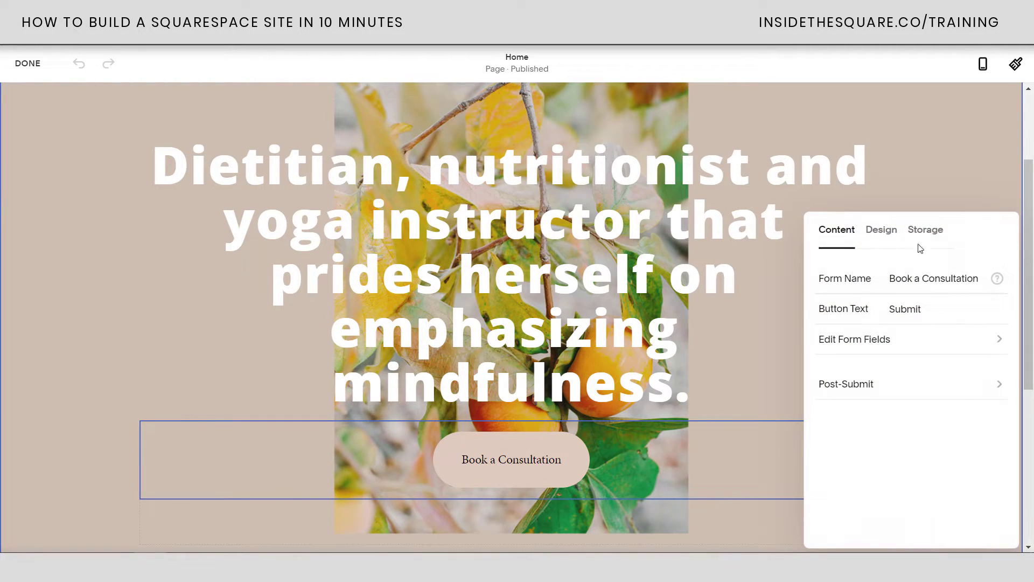
pyautogui.click(926, 230)
pyautogui.moveTo(957, 228); pyautogui.dragTo(820, 162)
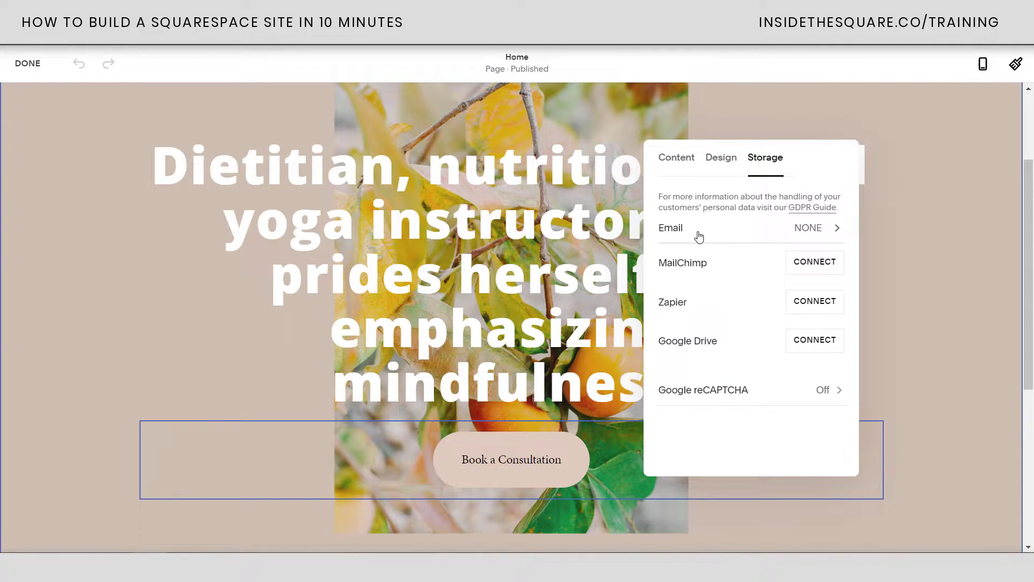
# Connect form submissions to an email address, then return to the content settings
pyautogui.click(709, 236)
pyautogui.click(730, 213)
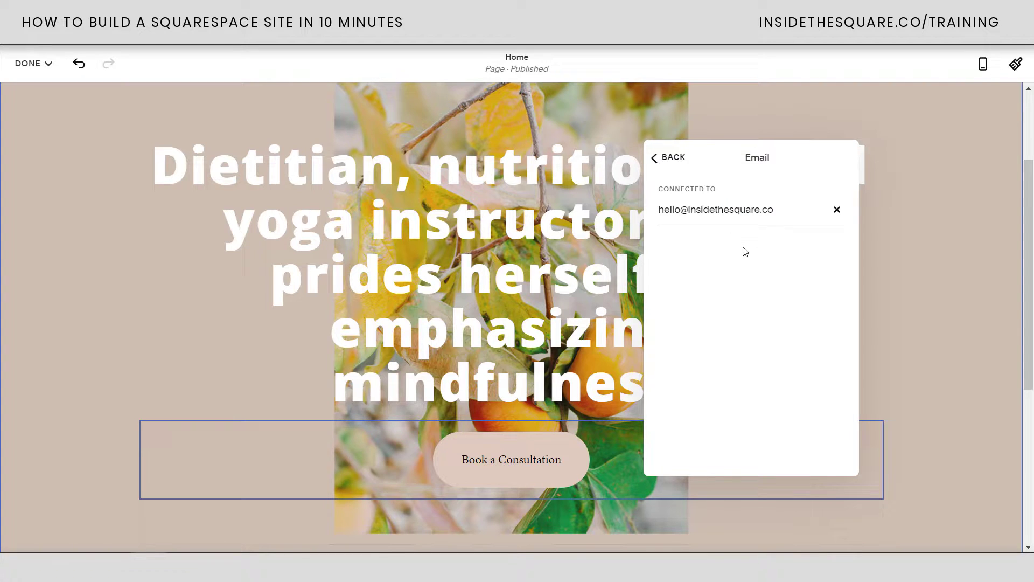
pyautogui.moveTo(775, 211); pyautogui.dragTo(637, 204)
pyautogui.click(725, 237)
pyautogui.click(668, 157)
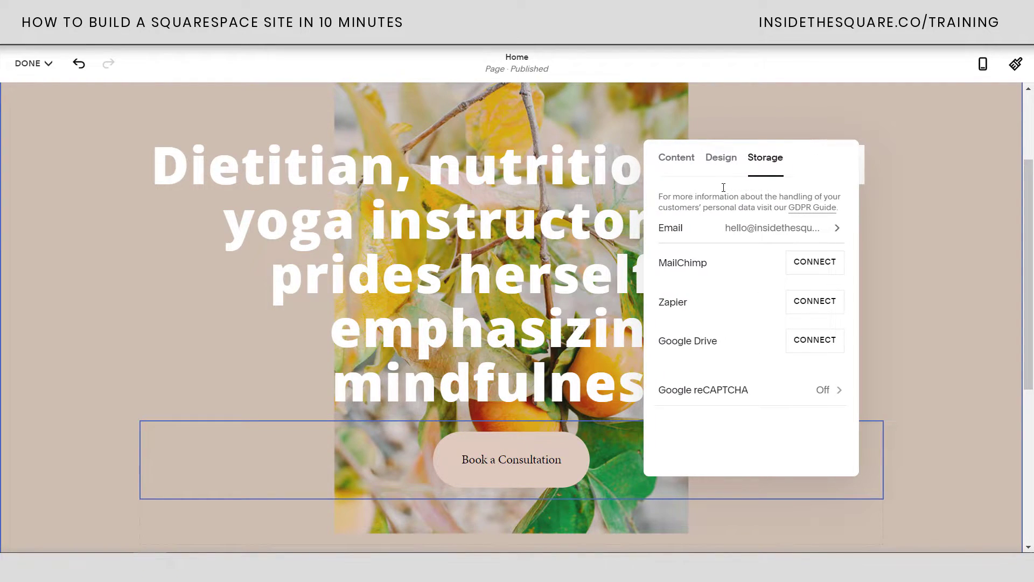
pyautogui.click(676, 159)
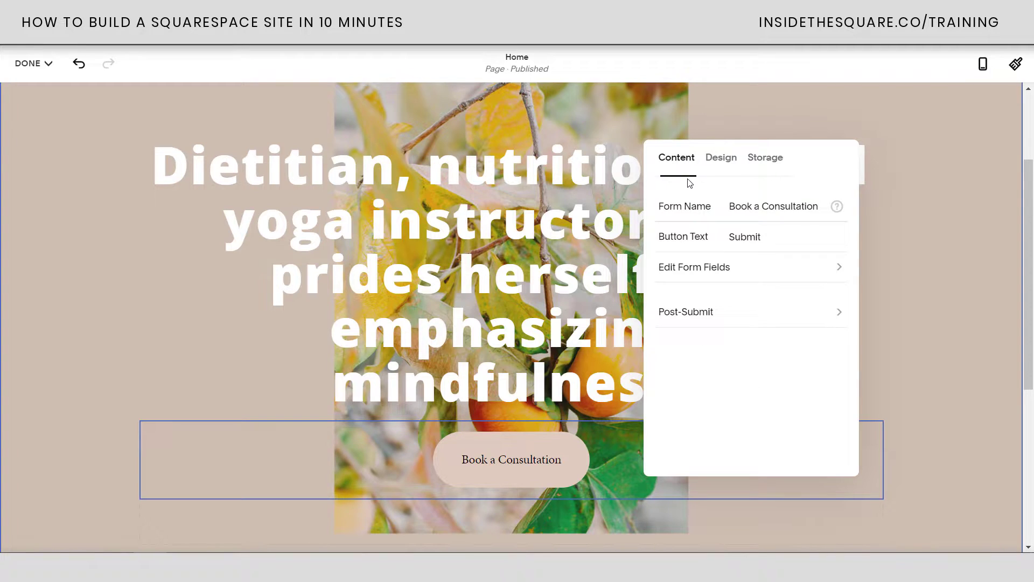
# Remove the Subject field from the form's field list
pyautogui.click(677, 268)
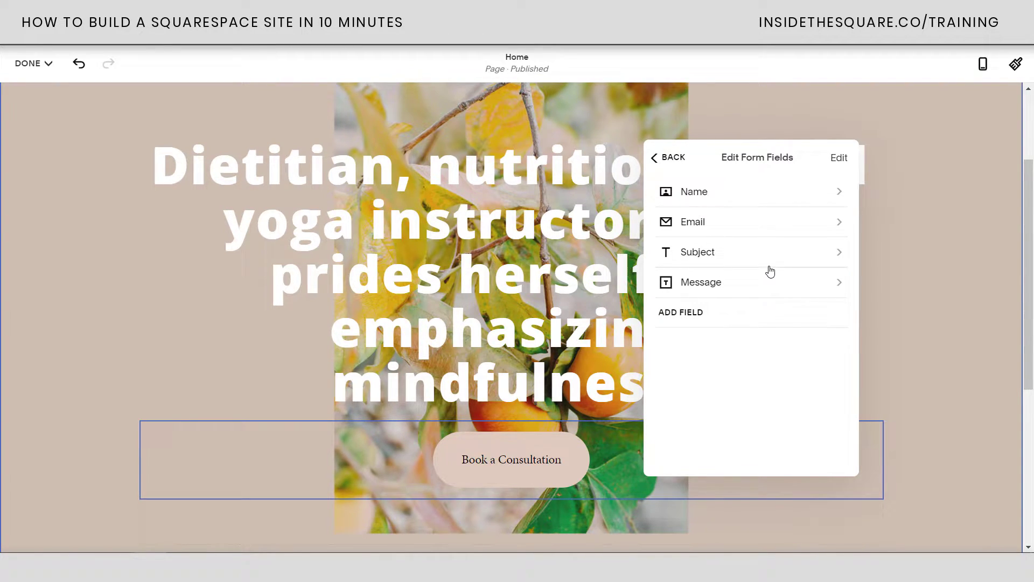
pyautogui.click(841, 160)
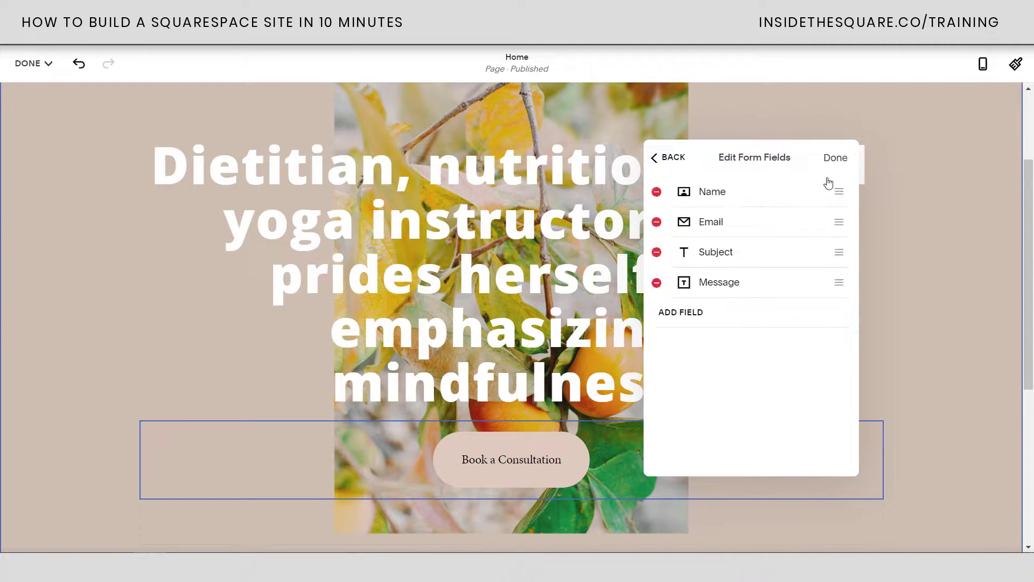
pyautogui.click(657, 252)
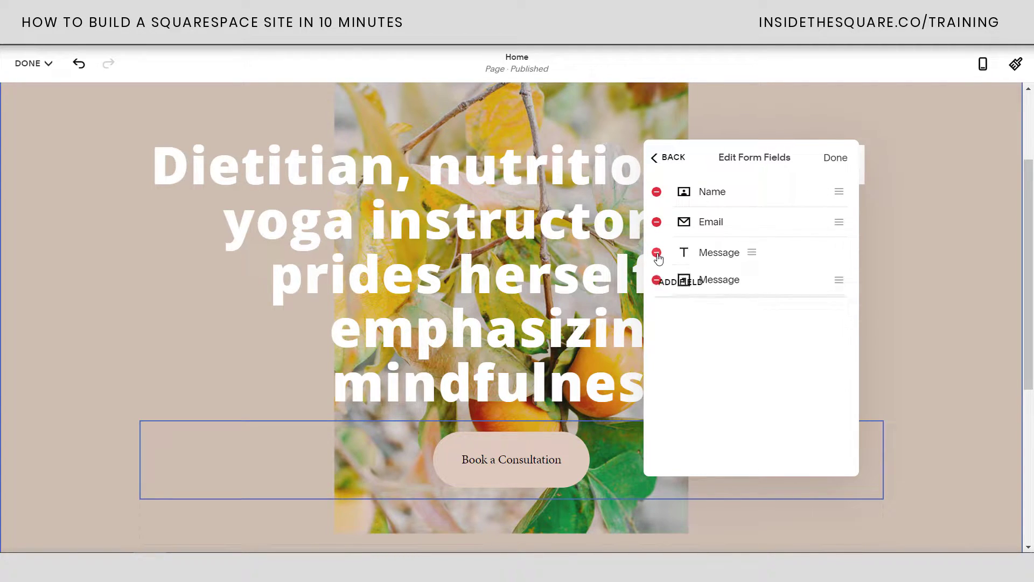
pyautogui.click(836, 158)
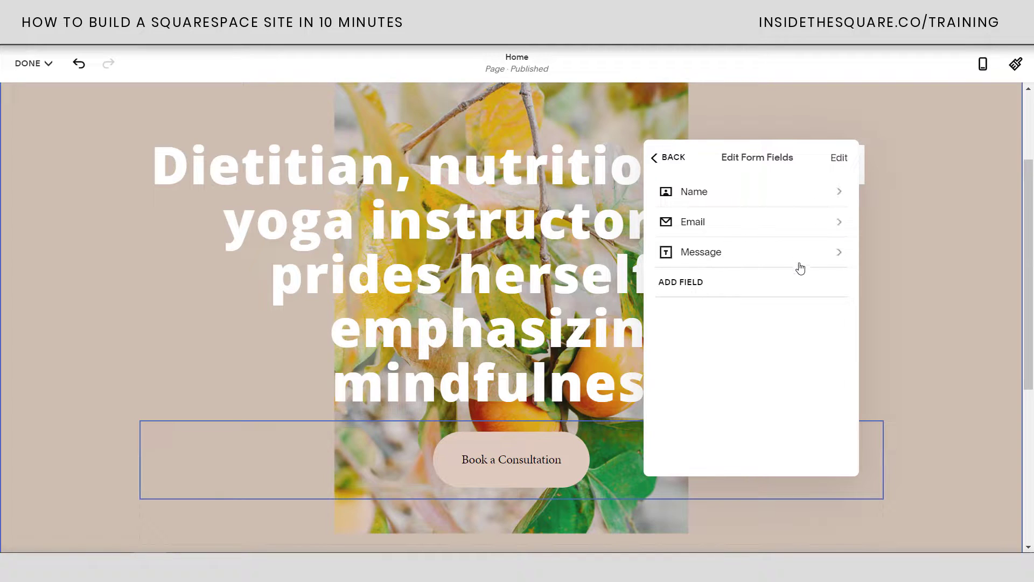
# Label the Message field 'Tell me about your project' and keep it required
pyautogui.click(737, 258)
pyautogui.moveTo(700, 202); pyautogui.dragTo(659, 204)
pyautogui.write('Tel')
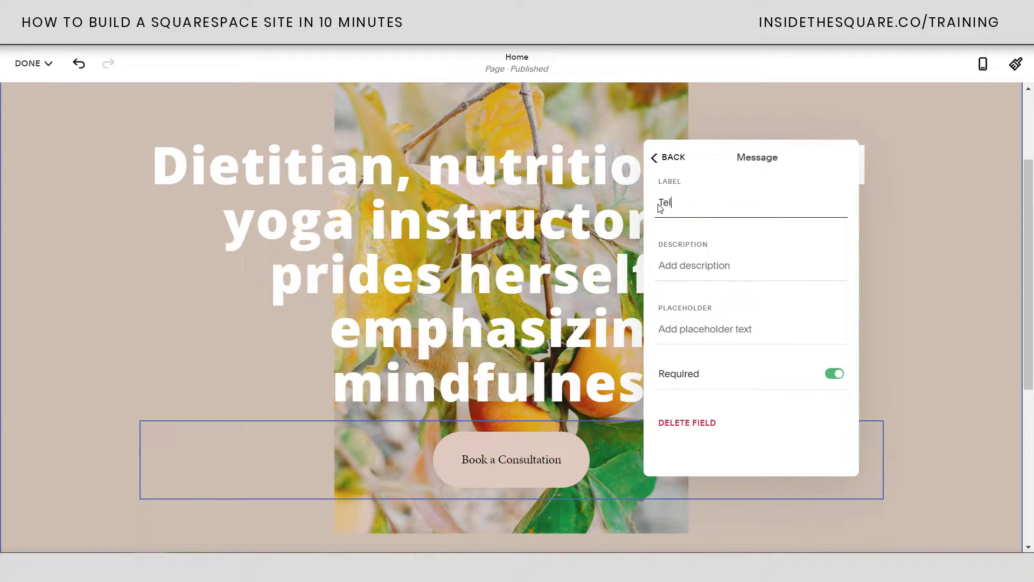
pyautogui.write('l me about your proeje')
pyautogui.write('jec')
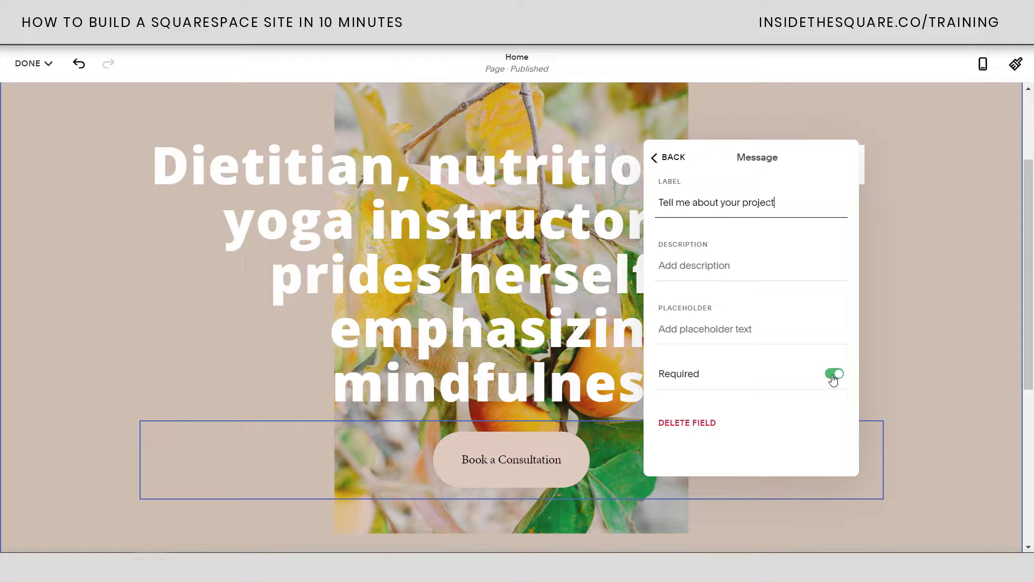
pyautogui.click(833, 376)
pyautogui.click(835, 376)
pyautogui.click(835, 375)
pyautogui.click(827, 374)
pyautogui.click(663, 156)
pyautogui.click(664, 157)
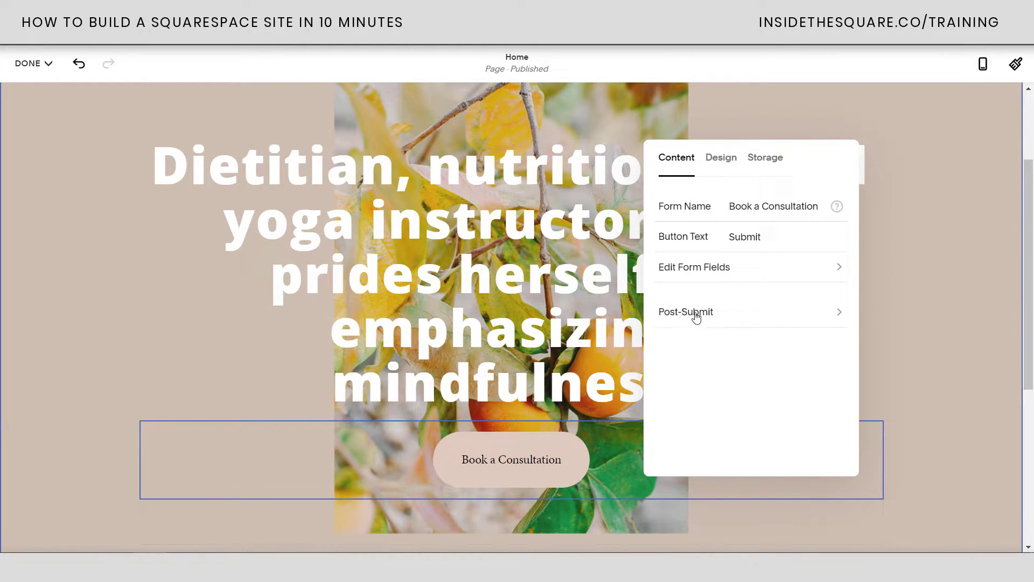
# Extend the thank-you message with 'I will contact you about your project as soon as possible.'
pyautogui.click(696, 316)
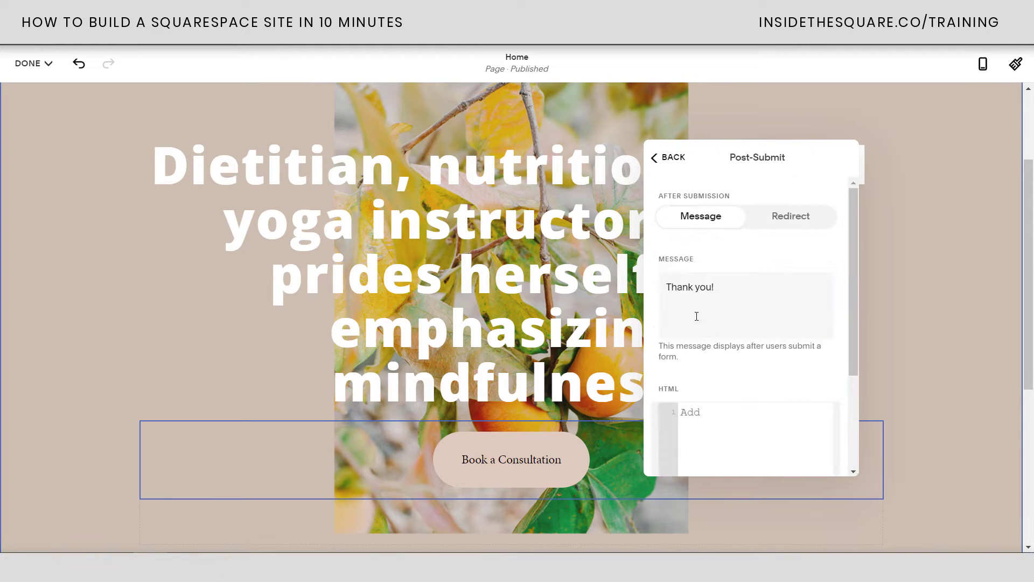
pyautogui.click(717, 291)
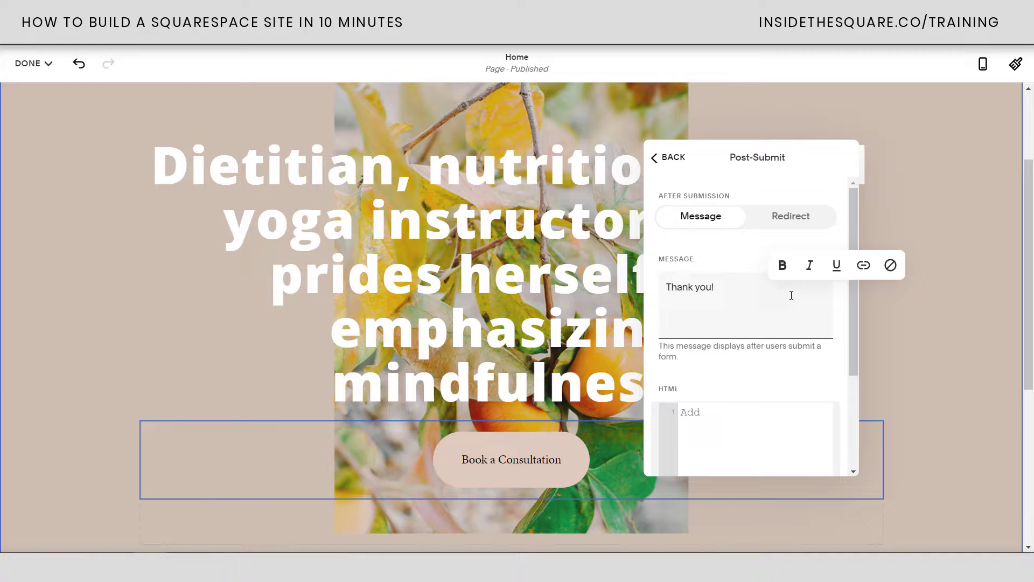
pyautogui.write('I will contact you about your project as soon as possible')
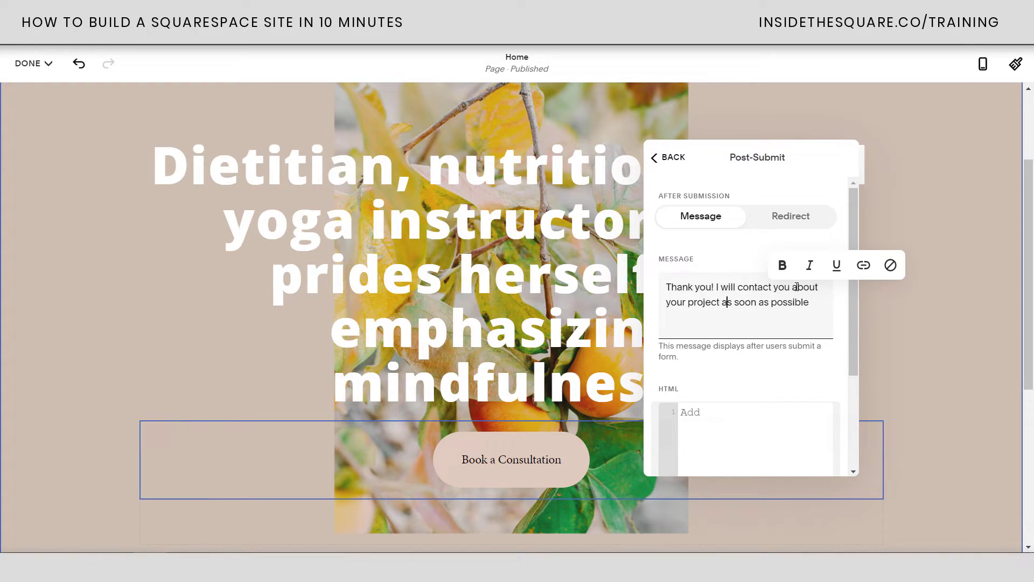
pyautogui.write('.')
pyautogui.moveTo(819, 301); pyautogui.dragTo(646, 293)
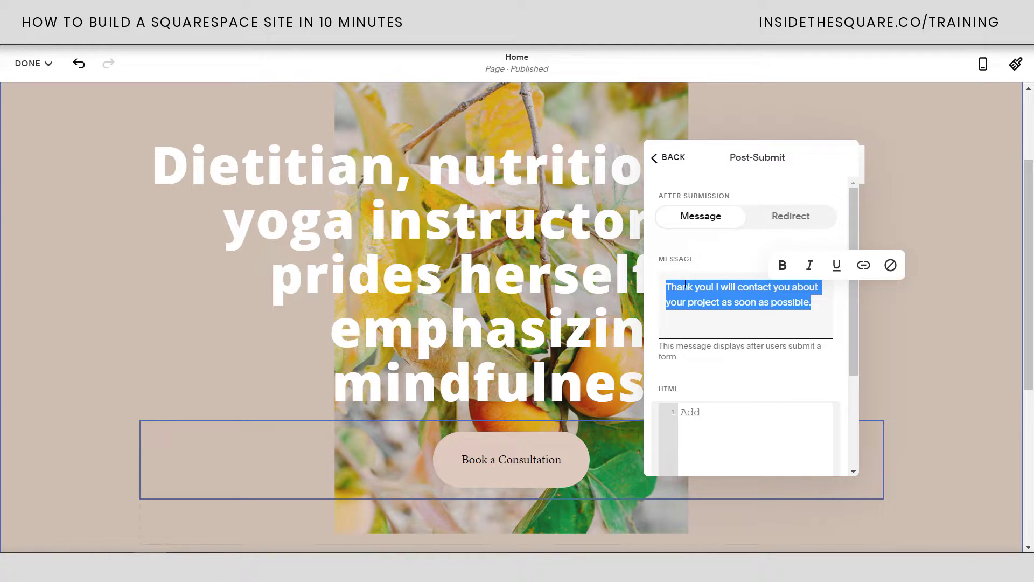
pyautogui.click(712, 261)
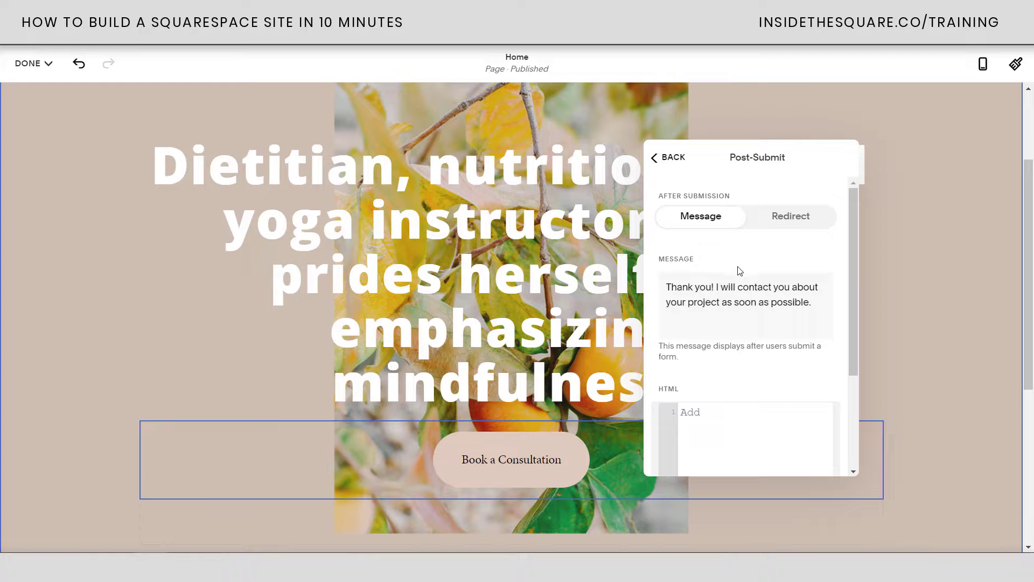
# Try the Redirect and link options, then keep showing the post-submit message
pyautogui.click(793, 223)
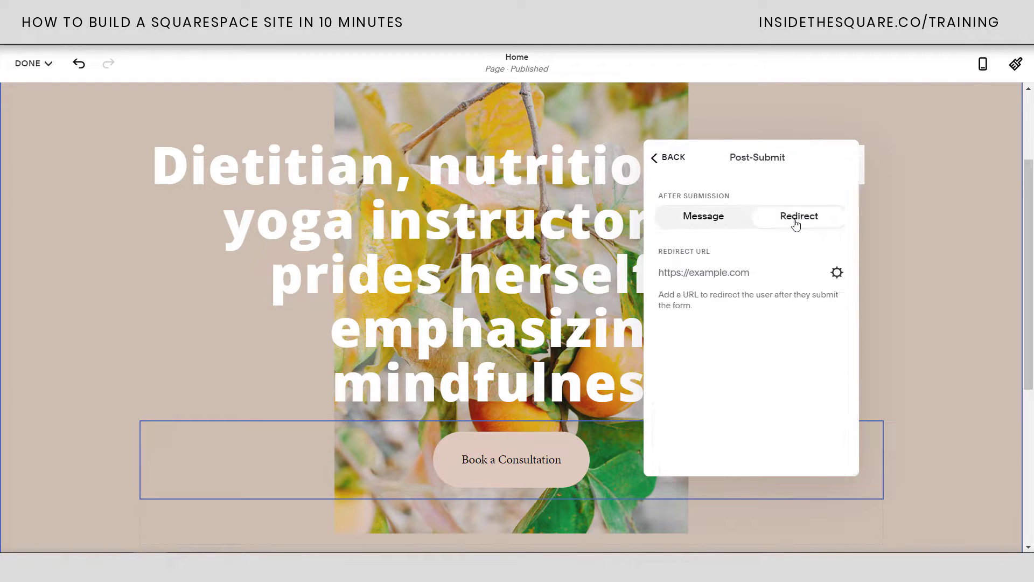
pyautogui.click(837, 274)
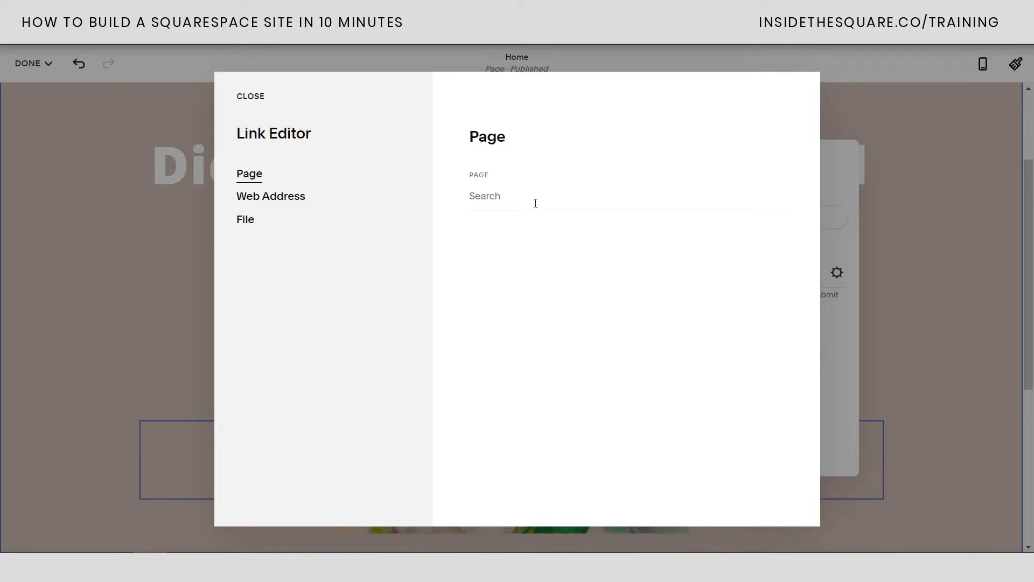
pyautogui.click(298, 201)
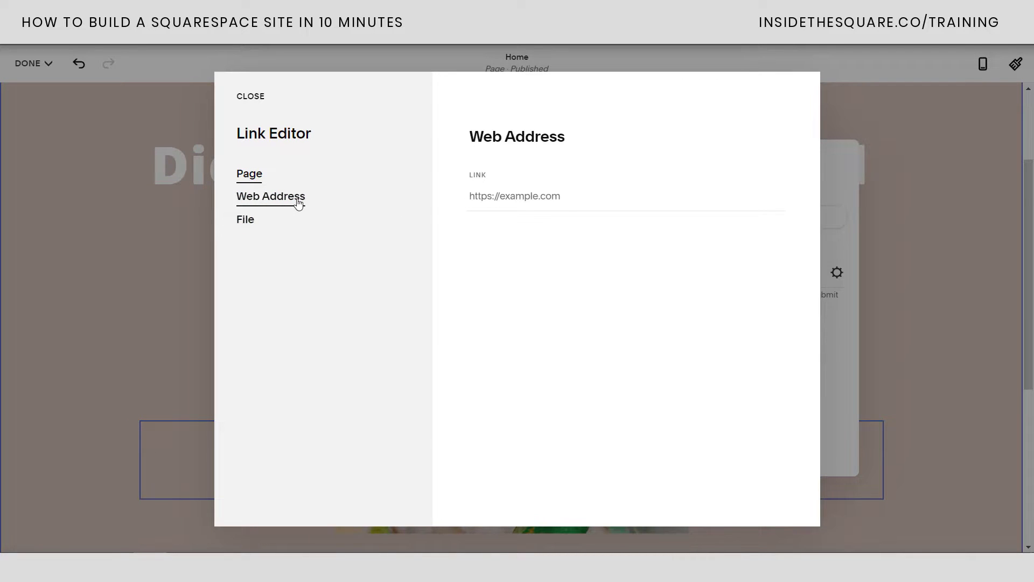
pyautogui.click(261, 224)
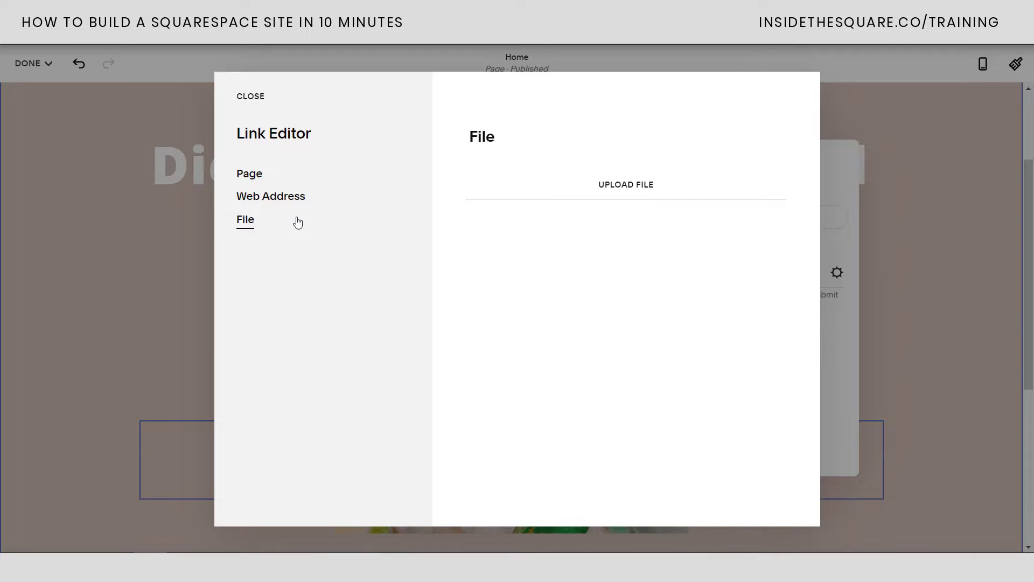
pyautogui.click(263, 104)
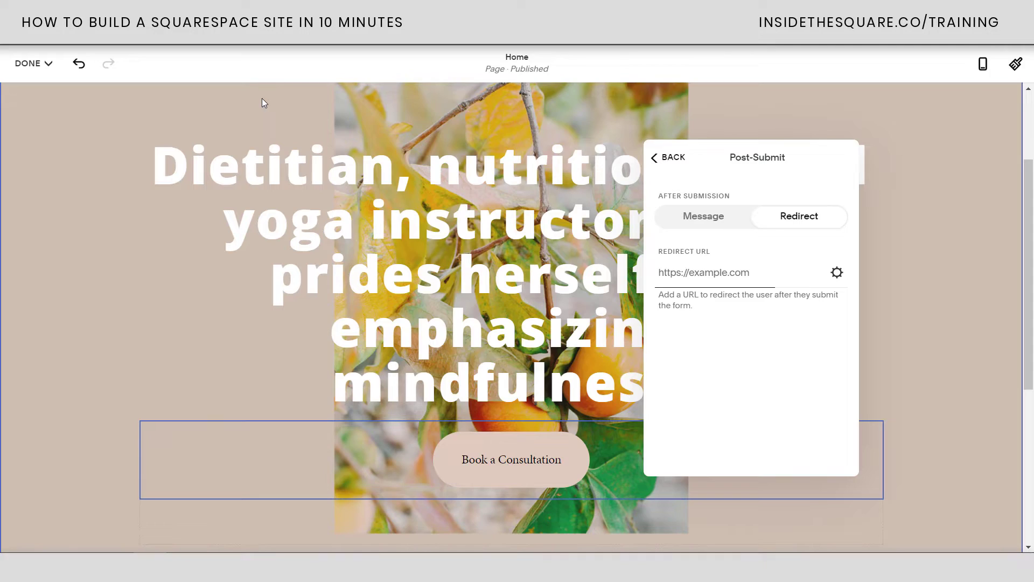
pyautogui.click(721, 215)
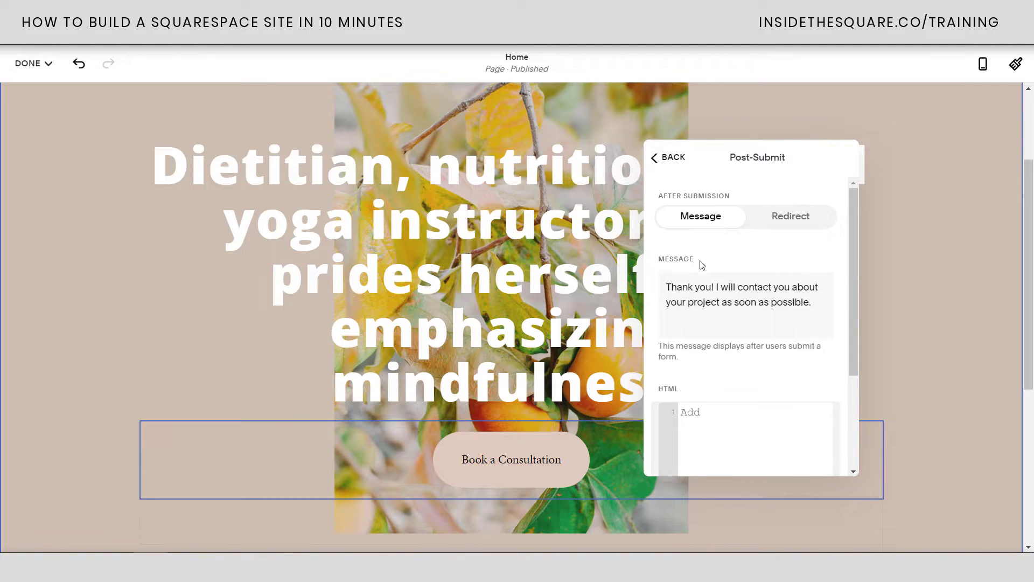
pyautogui.click(670, 157)
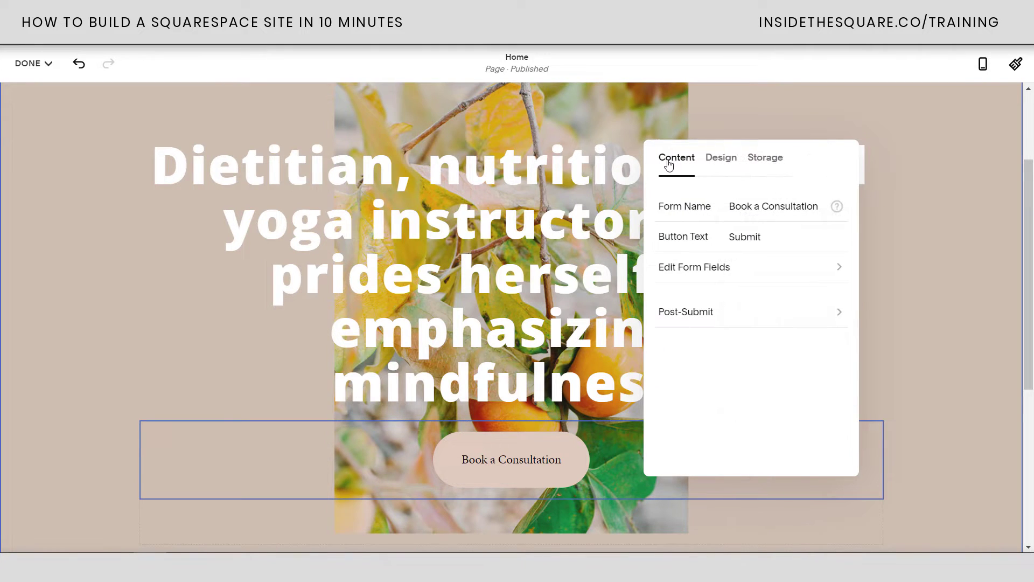
# Replace the dietitian headline with the pasted greeting heading and paragraph
pyautogui.click(910, 266)
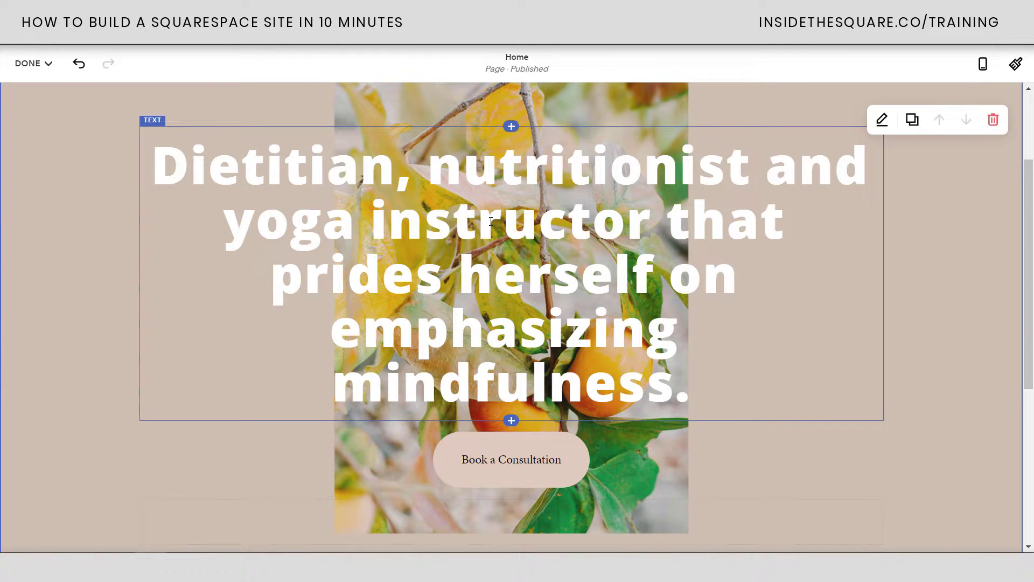
pyautogui.click(601, 249)
pyautogui.moveTo(692, 396); pyautogui.dragTo(81, 148)
pyautogui.press('BackSpace')
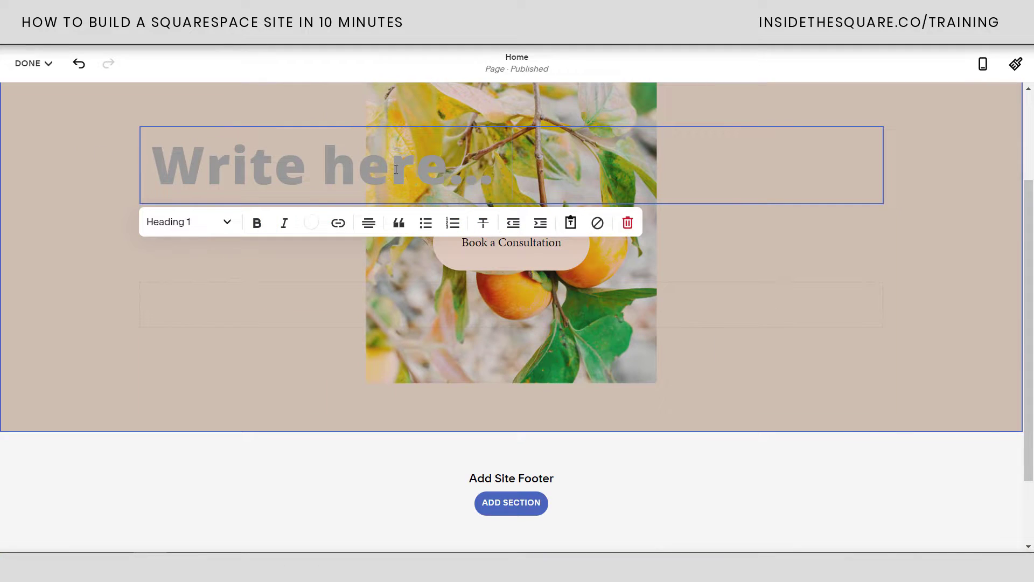
pyautogui.write("Hi there! I'm Becca. I'm almost done with my website and I would love to help you with yours! If you want to work with me, fill out the form below.")
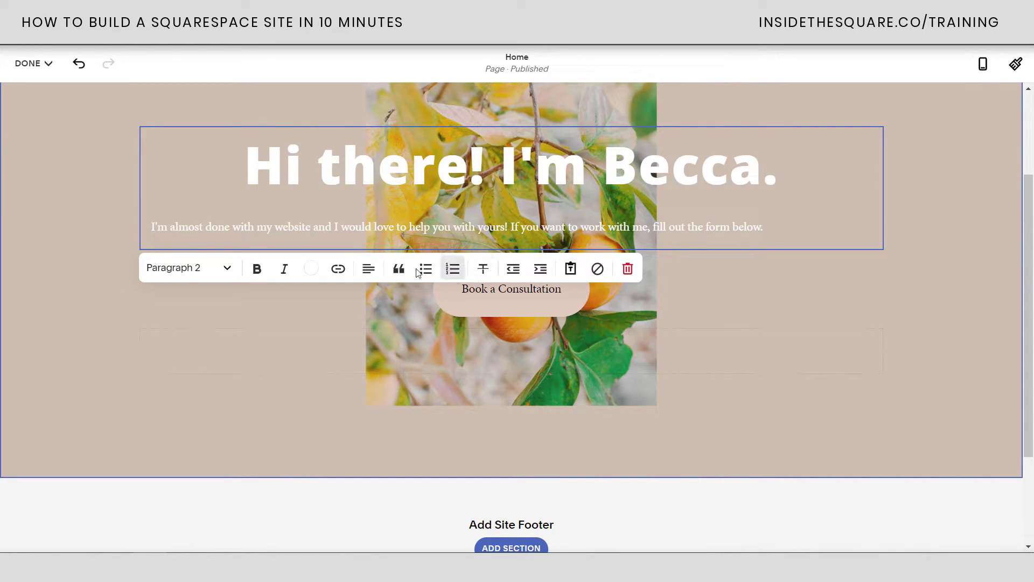
# Set the invitation paragraph to Paragraph 1 and centre-align it
pyautogui.click(228, 268)
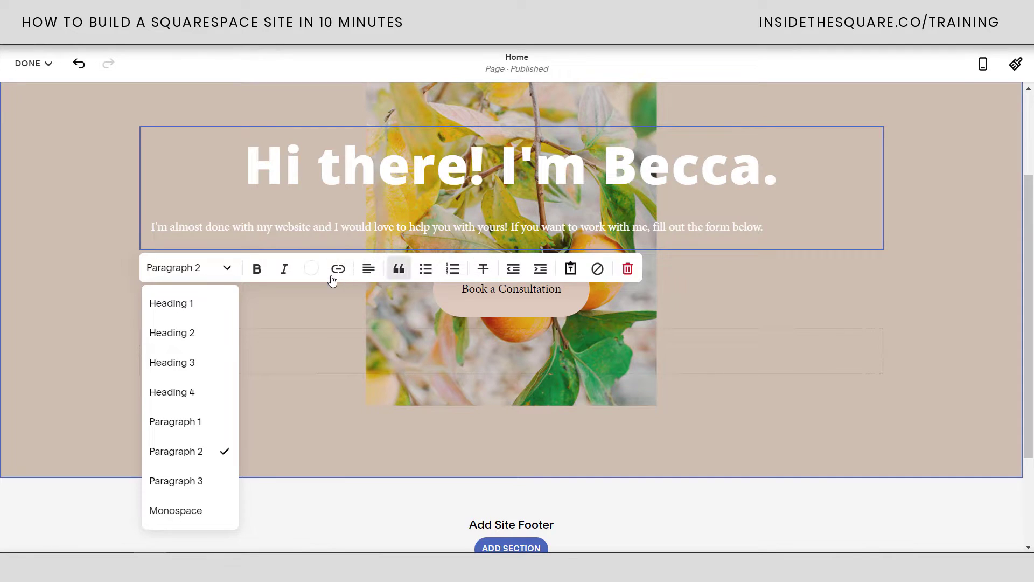
pyautogui.click(279, 228)
pyautogui.click(228, 243)
pyautogui.click(211, 278)
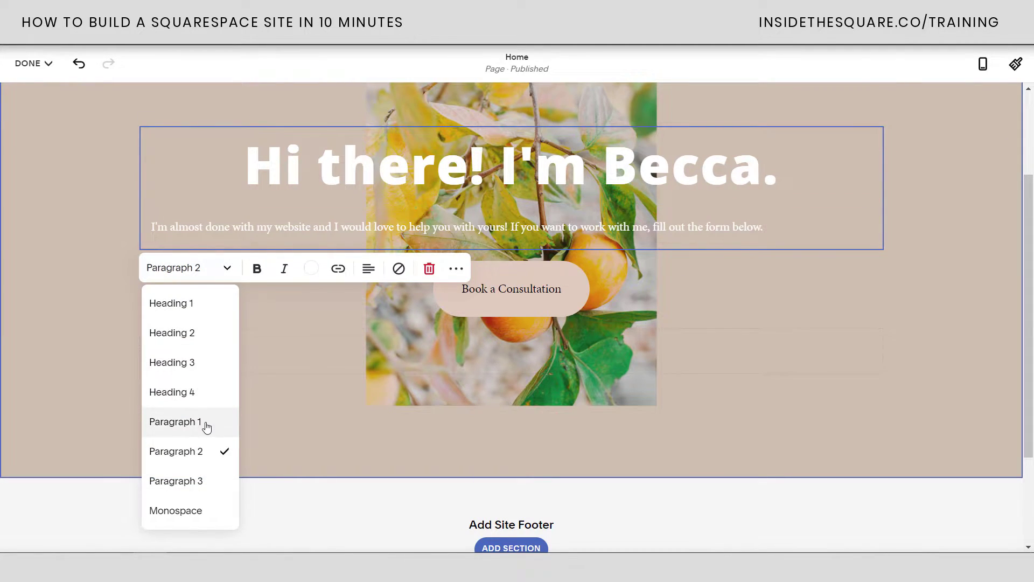
pyautogui.click(208, 423)
pyautogui.click(368, 312)
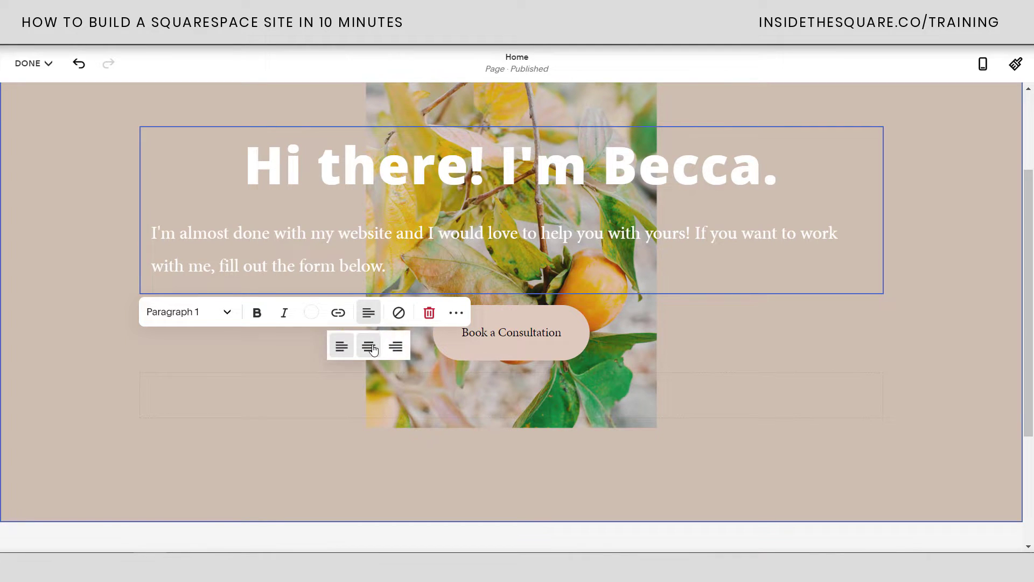
pyautogui.click(368, 348)
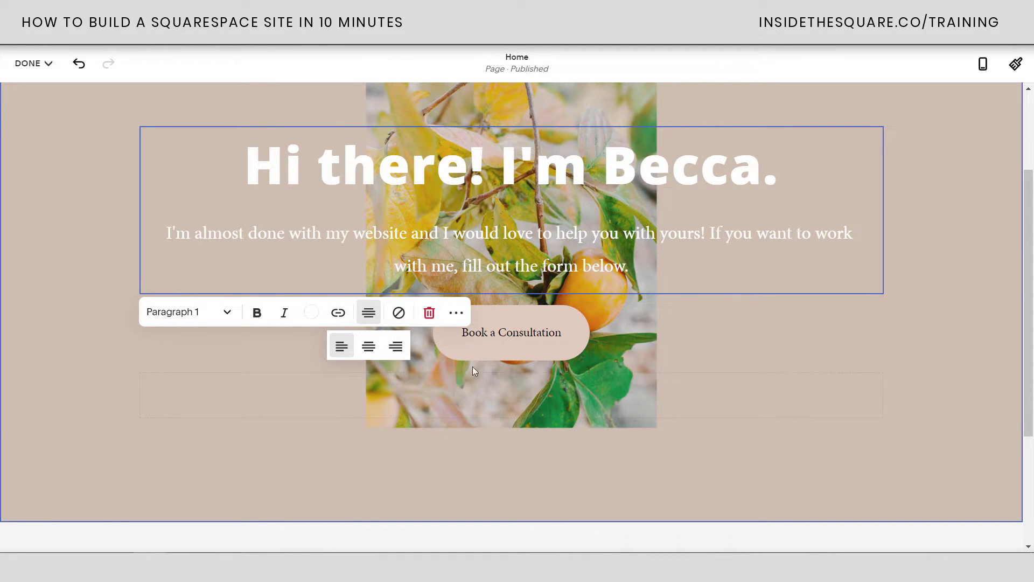
pyautogui.click(693, 336)
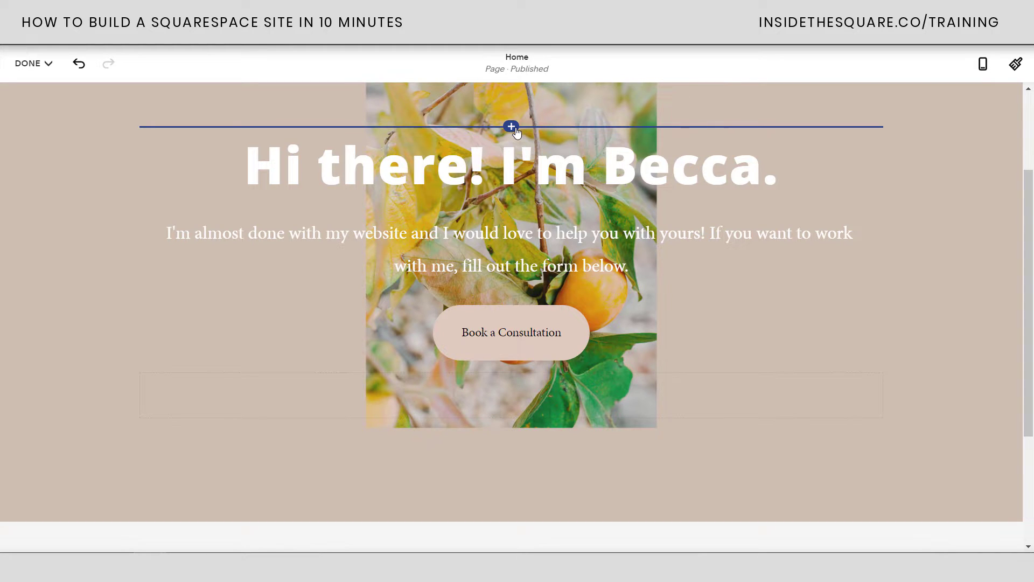
# Add an image block to the hero section containing the waving portrait photo
pyautogui.click(512, 127)
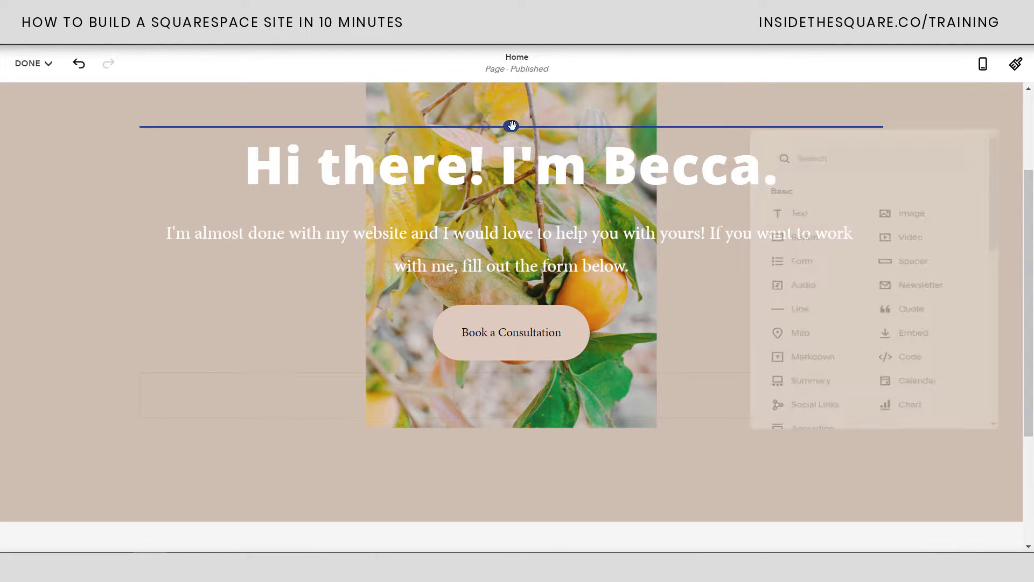
pyautogui.click(933, 197)
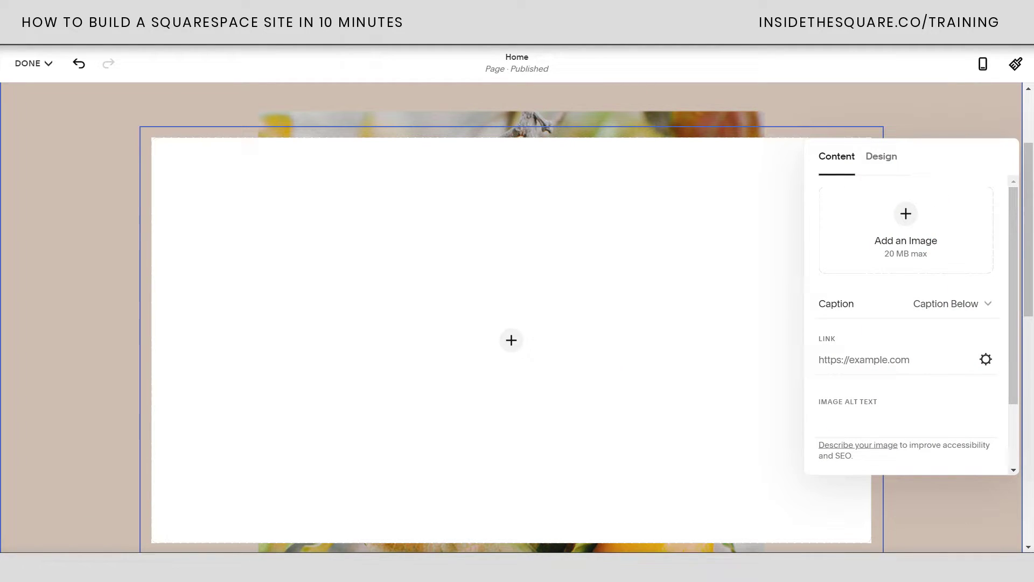
pyautogui.moveTo(1002, 233); pyautogui.dragTo(916, 231)
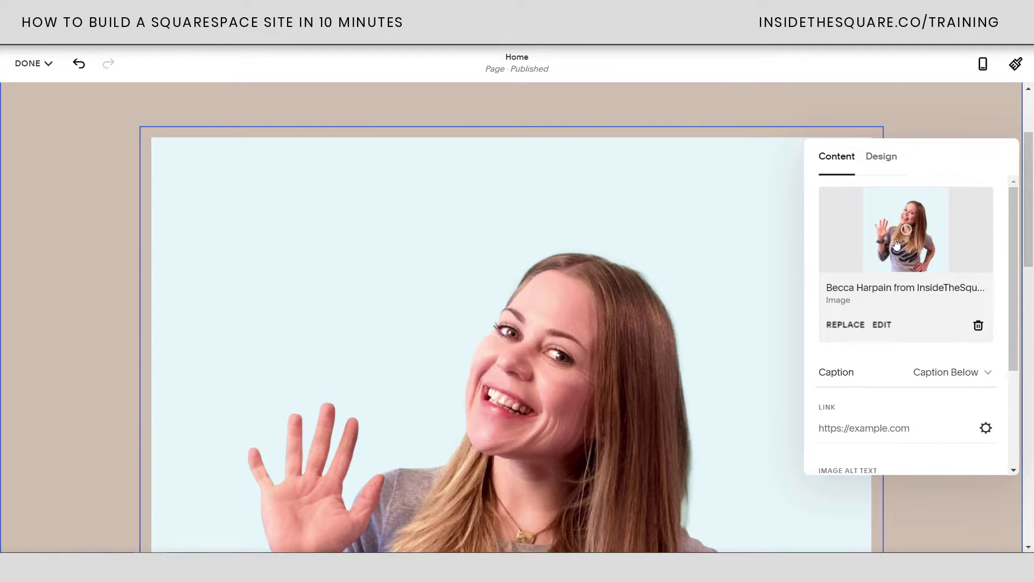
pyautogui.click(819, 116)
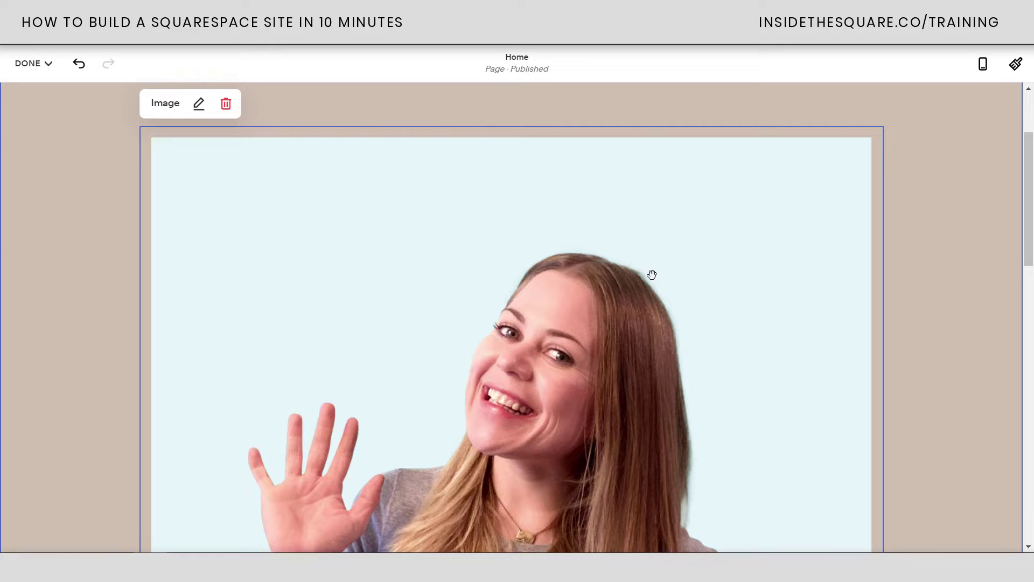
# Place the photo beside the greeting text and narrow it so the text widens
pyautogui.moveTo(650, 268); pyautogui.dragTo(209, 291)
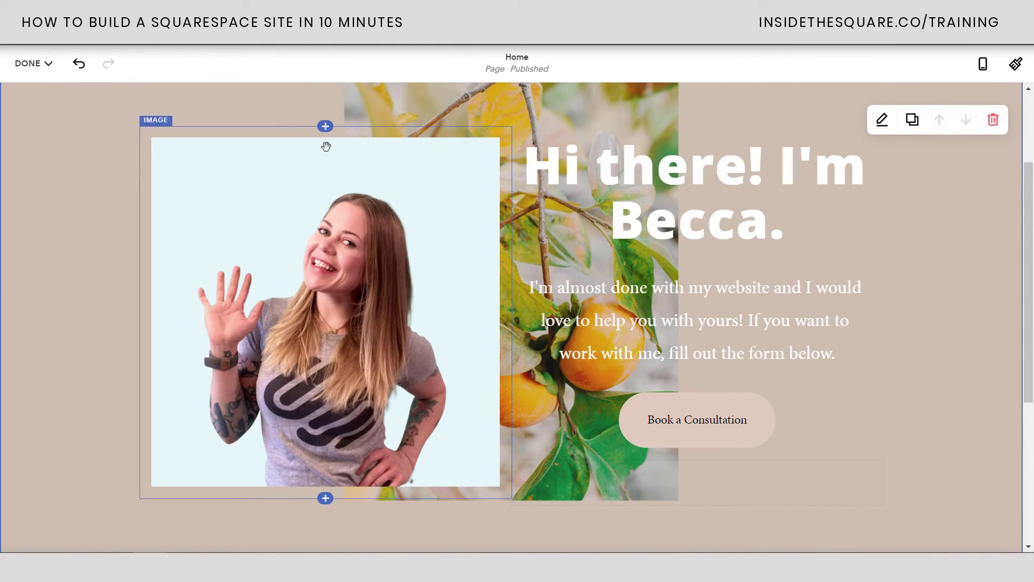
pyautogui.click(797, 332)
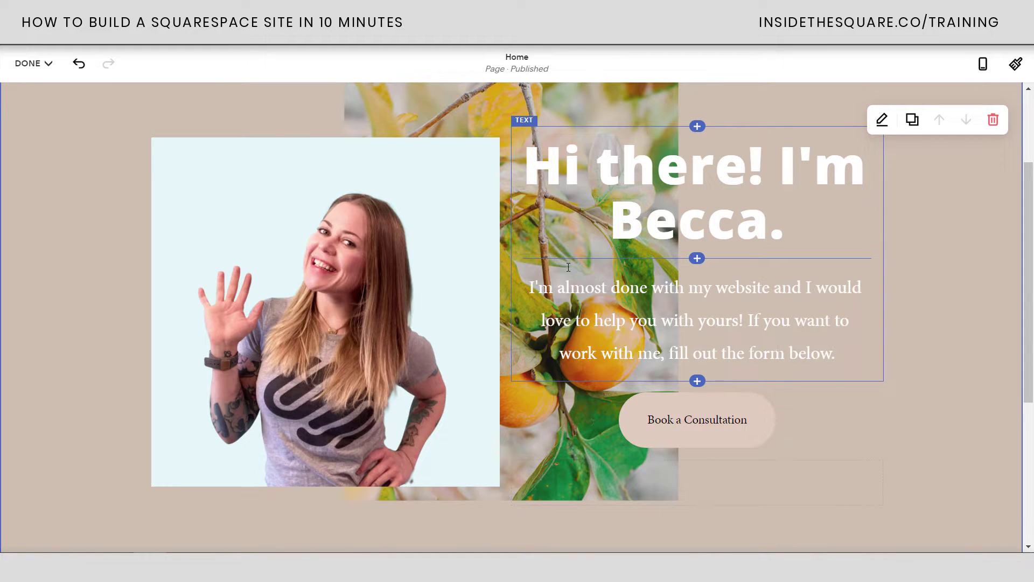
pyautogui.moveTo(505, 222); pyautogui.dragTo(377, 237)
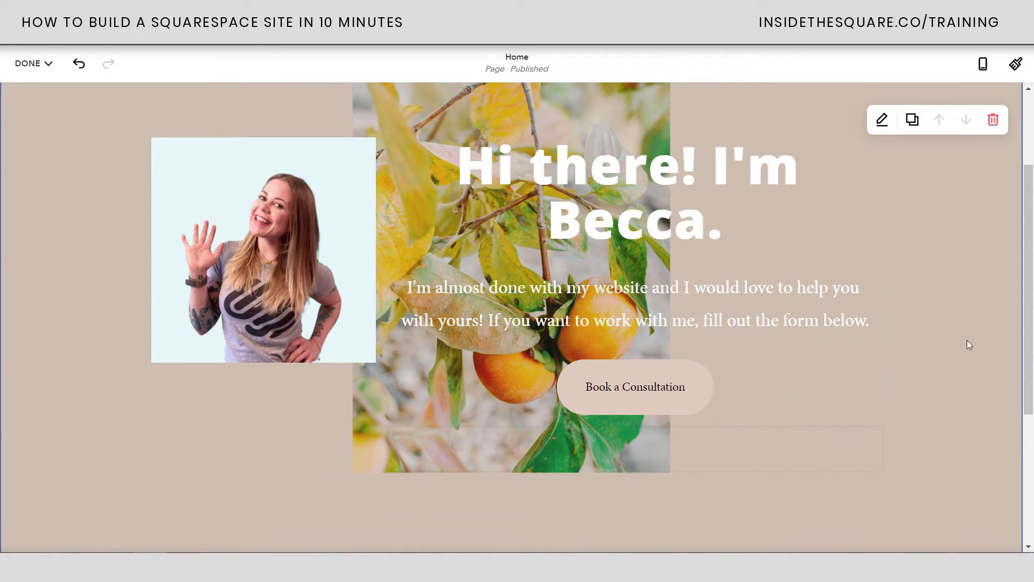
pyautogui.scroll(1, 761, 231)
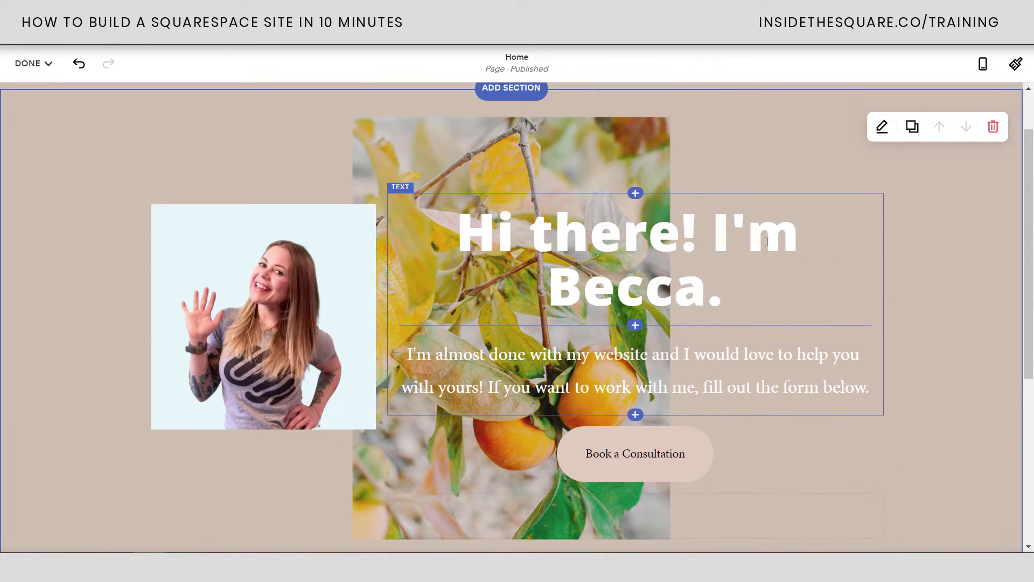
# Delete the orange-branch background image from the intro section's Background settings
pyautogui.click(882, 128)
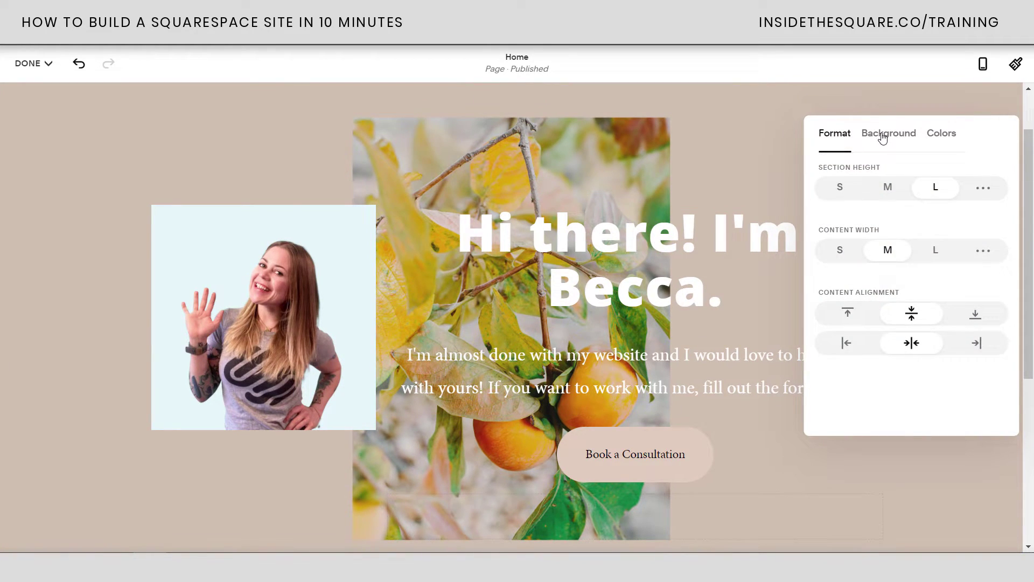
pyautogui.click(884, 135)
pyautogui.click(983, 335)
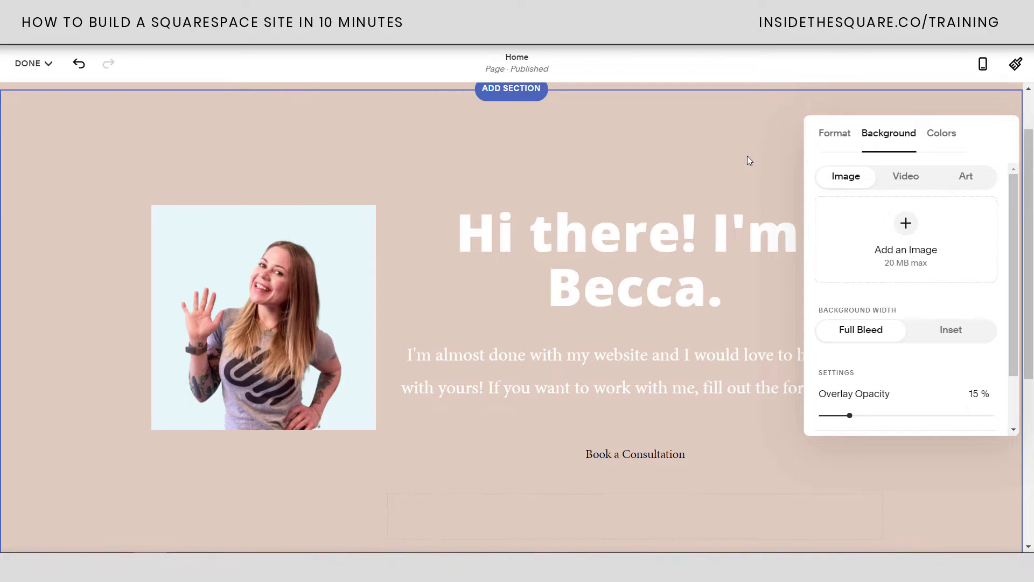
pyautogui.click(712, 150)
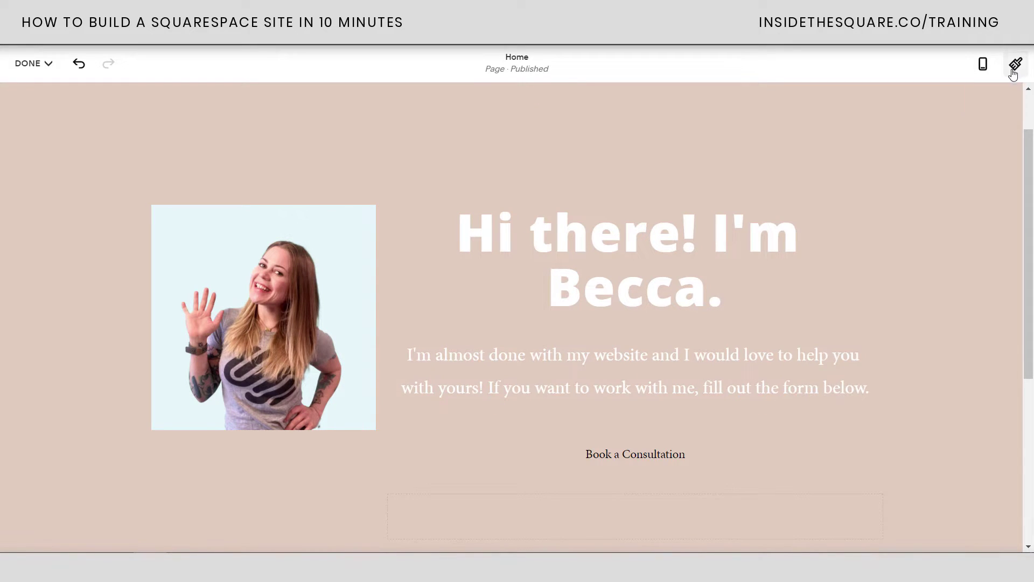
# Apply the Poppins sans-serif font pack site-wide from Site Styles > Fonts
pyautogui.click(1015, 66)
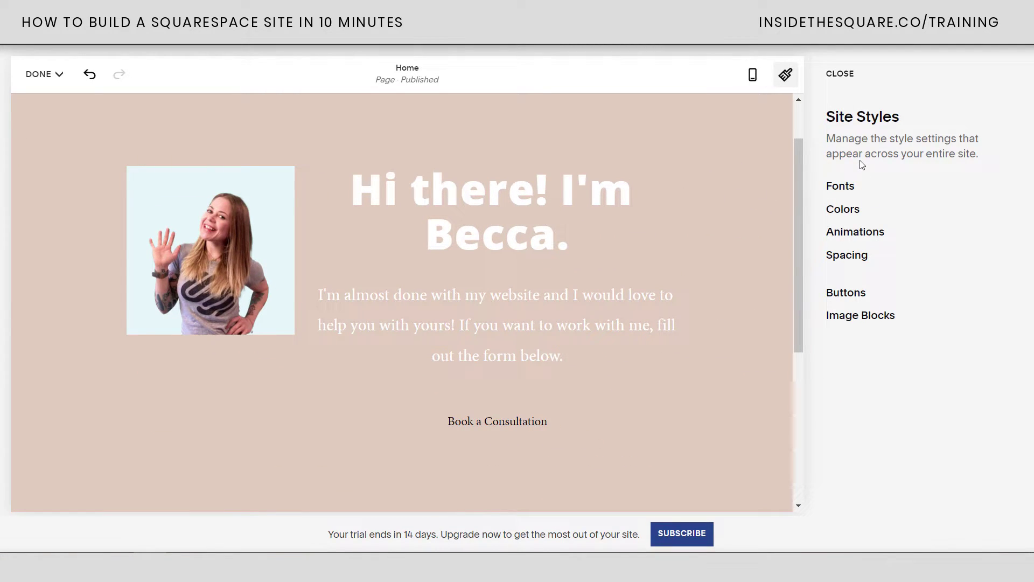
pyautogui.click(848, 185)
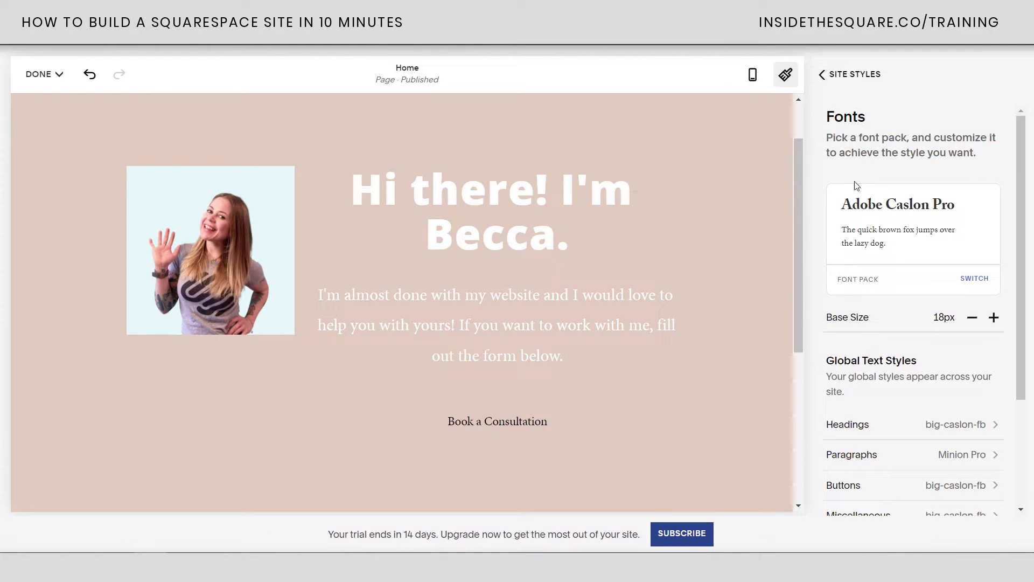
pyautogui.scroll(-3, 865, 237)
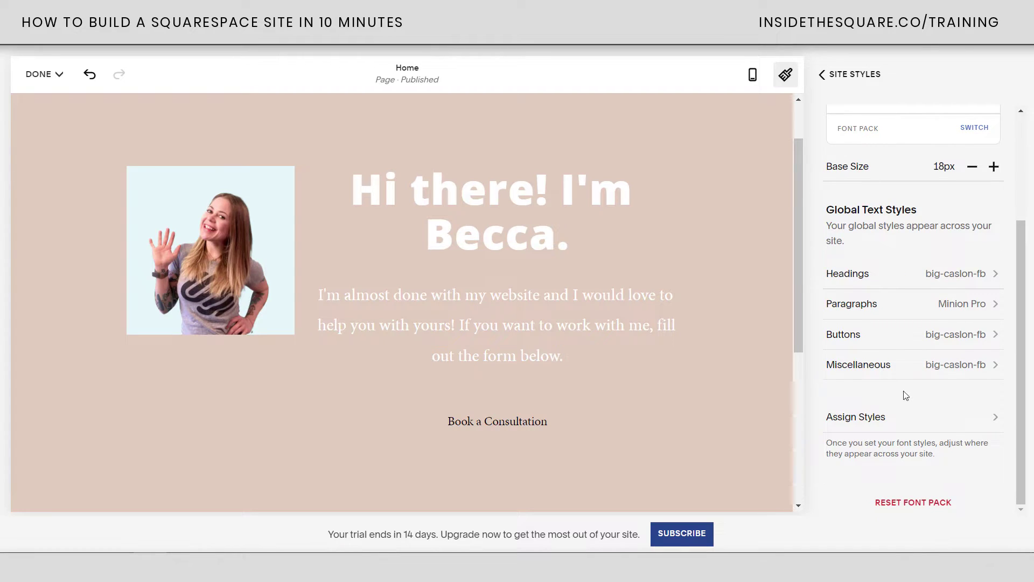
pyautogui.scroll(3, 906, 396)
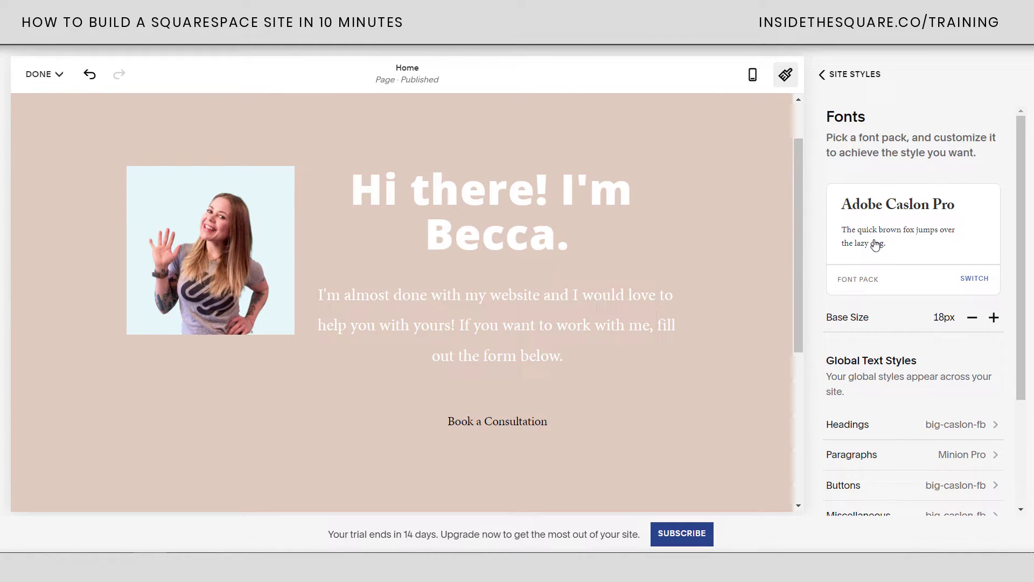
pyautogui.click(904, 248)
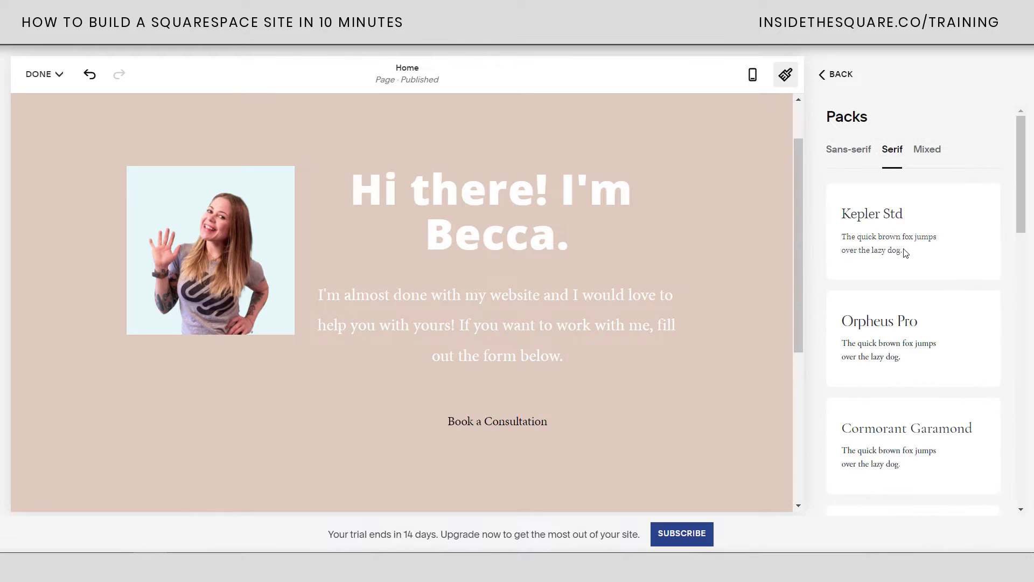
pyautogui.click(846, 159)
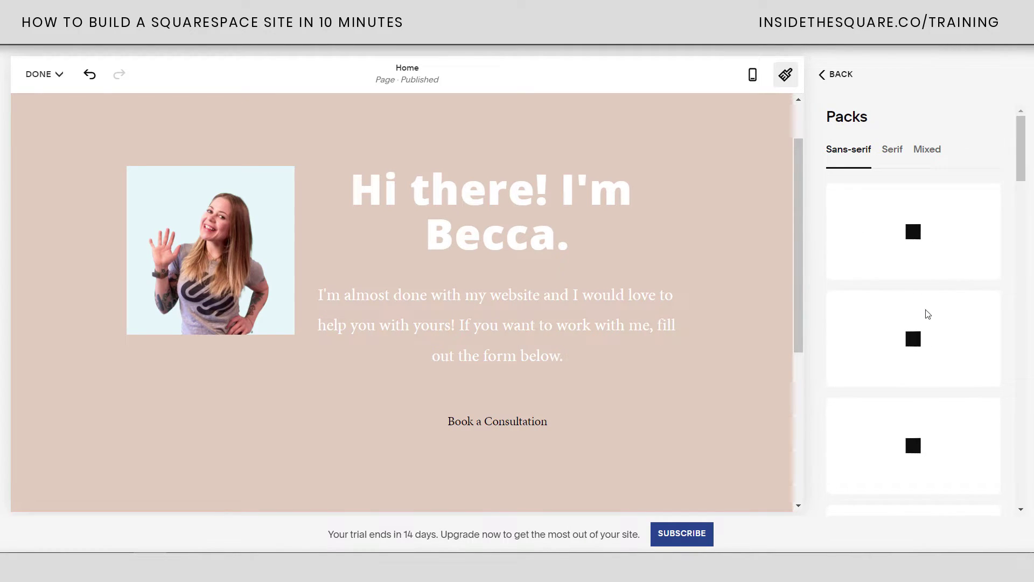
pyautogui.scroll(-15, 943, 339)
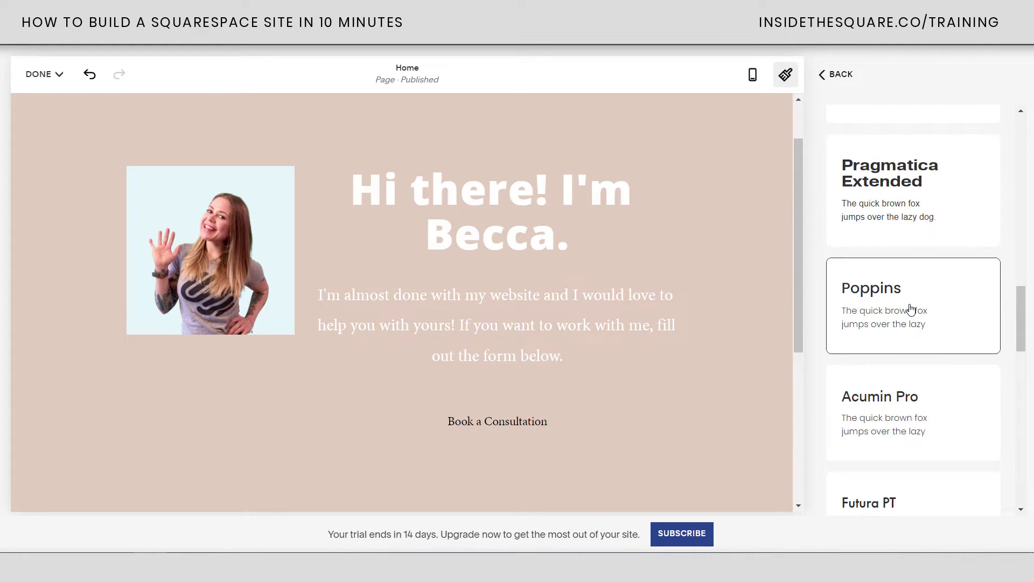
pyautogui.click(895, 315)
pyautogui.scroll(-1, 934, 263)
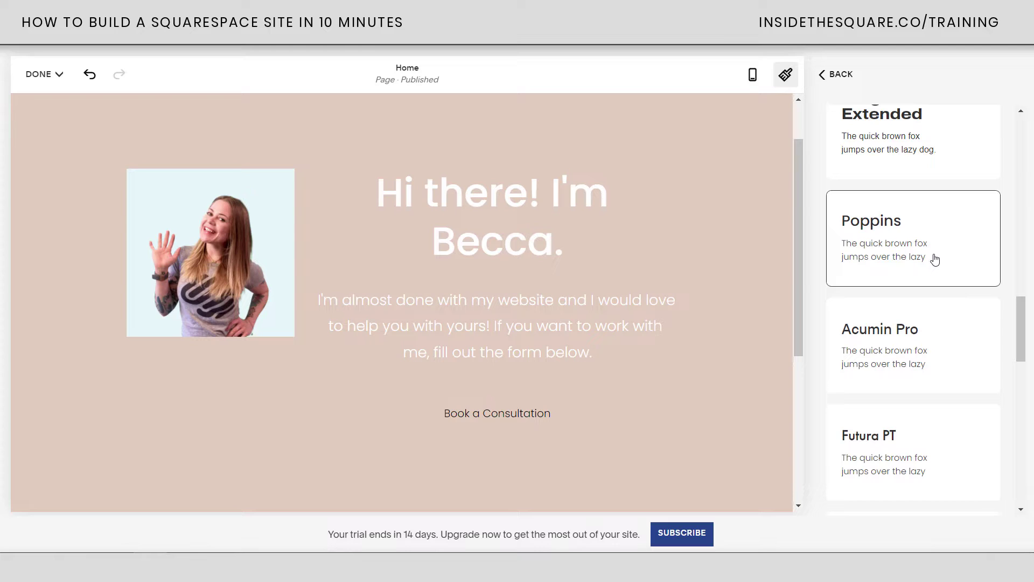
pyautogui.click(844, 79)
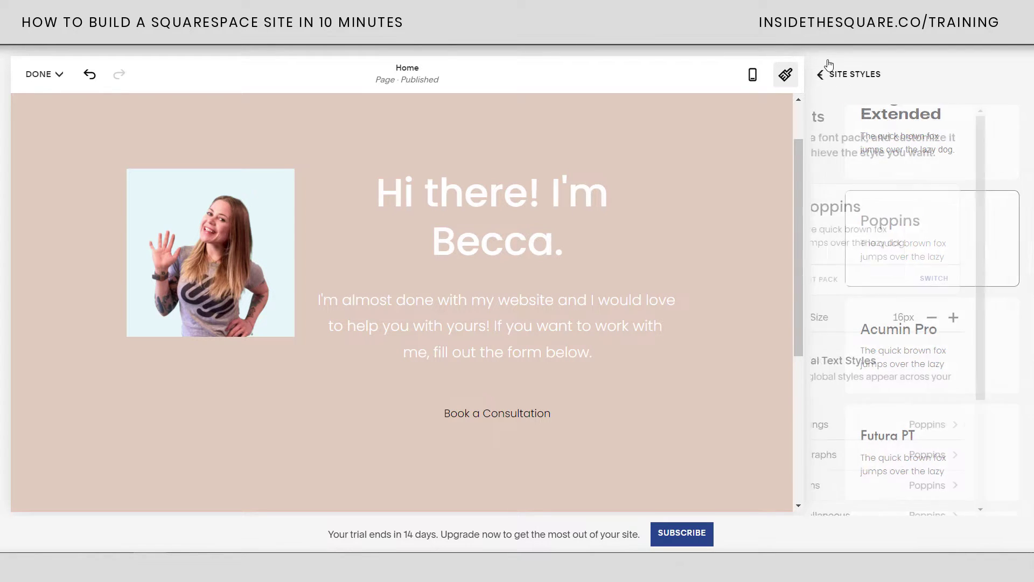
pyautogui.hotkey('alt', 'Left')
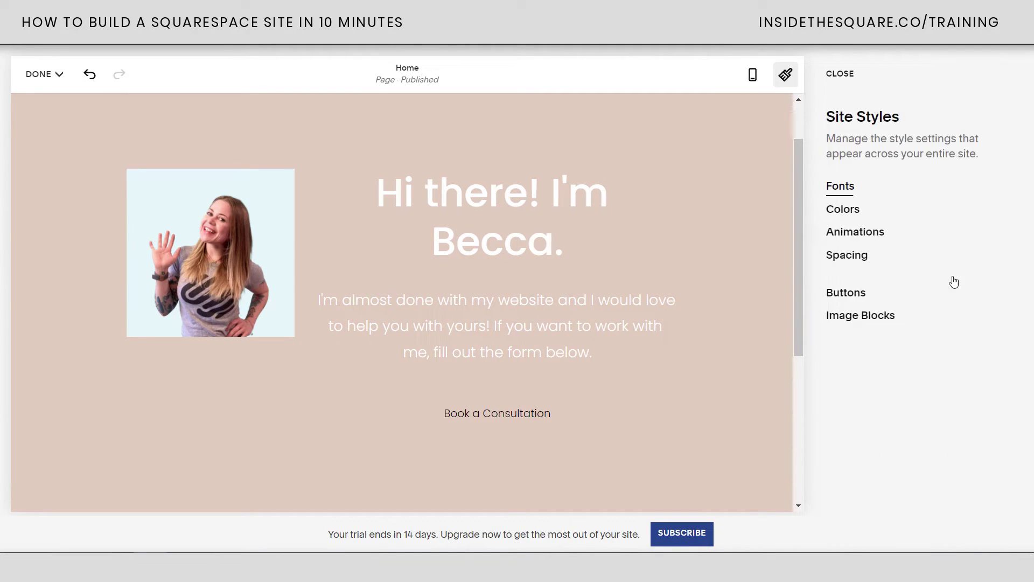
pyautogui.click(832, 210)
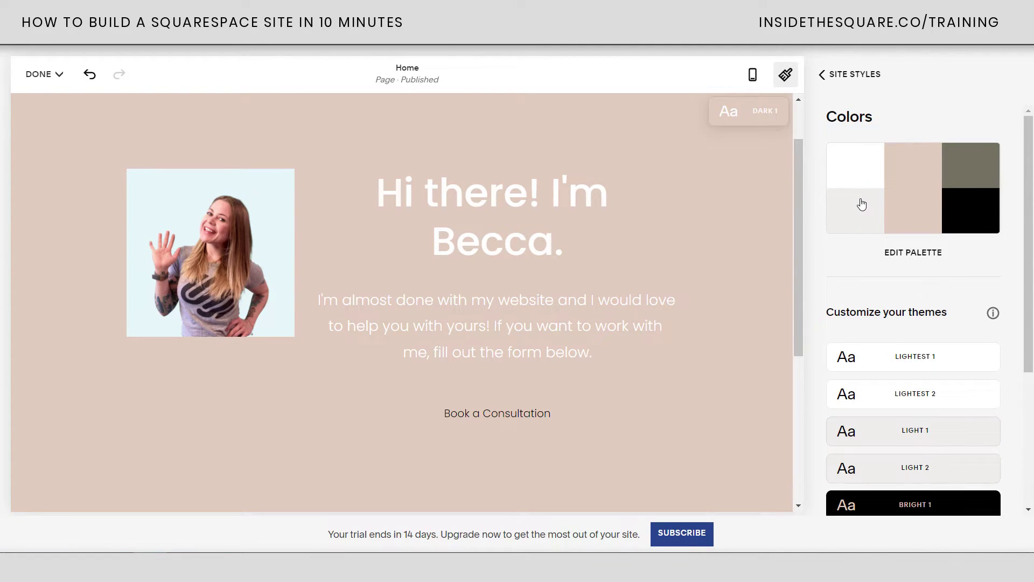
# Undo the previous change and open the Dark 1 theme's form block button colours
pyautogui.scroll(-4, 891, 349)
pyautogui.scroll(4, 892, 348)
pyautogui.hotkey('ctrl', 'z')
pyautogui.scroll(-4, 972, 325)
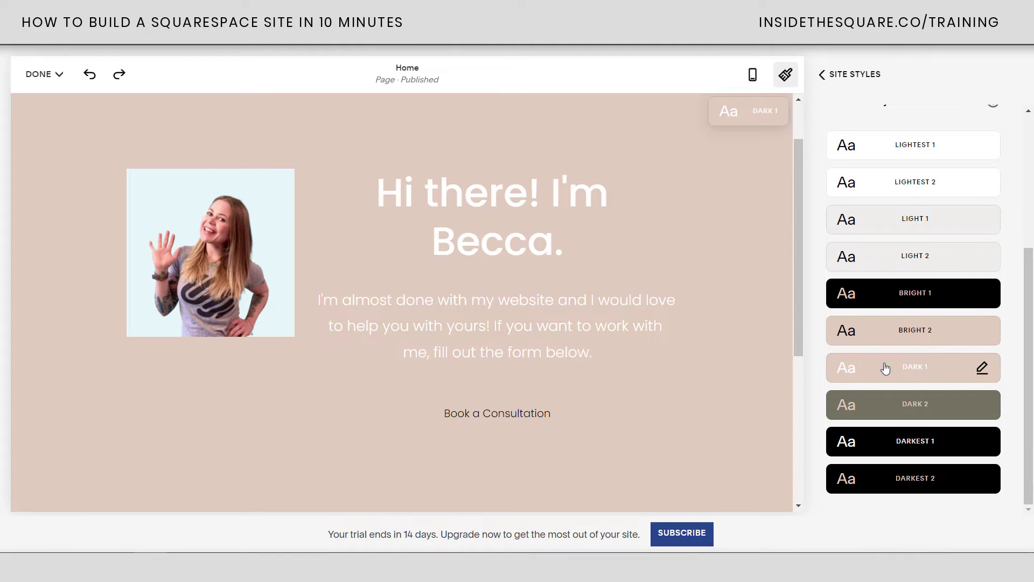
pyautogui.click(982, 370)
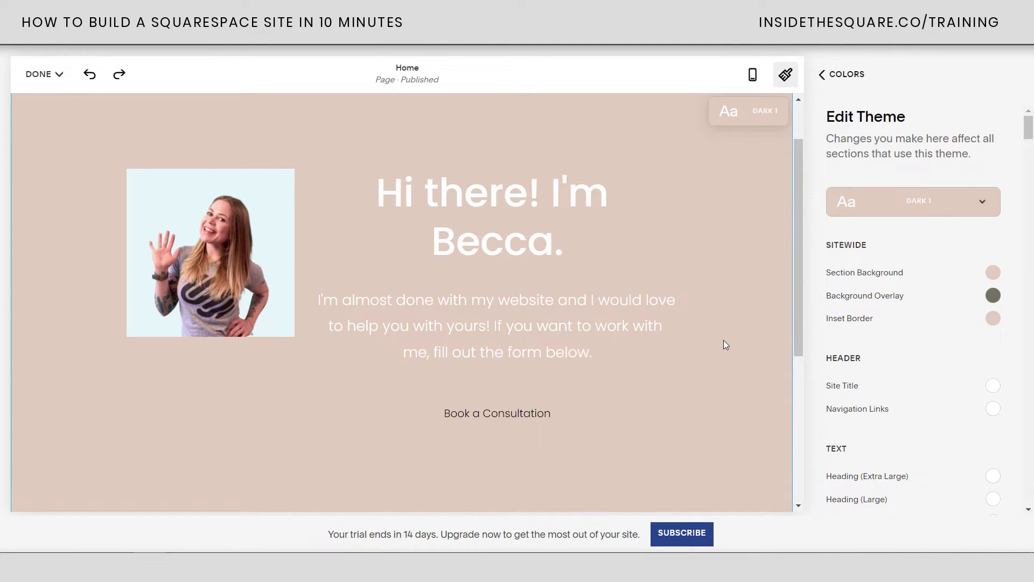
pyautogui.click(530, 399)
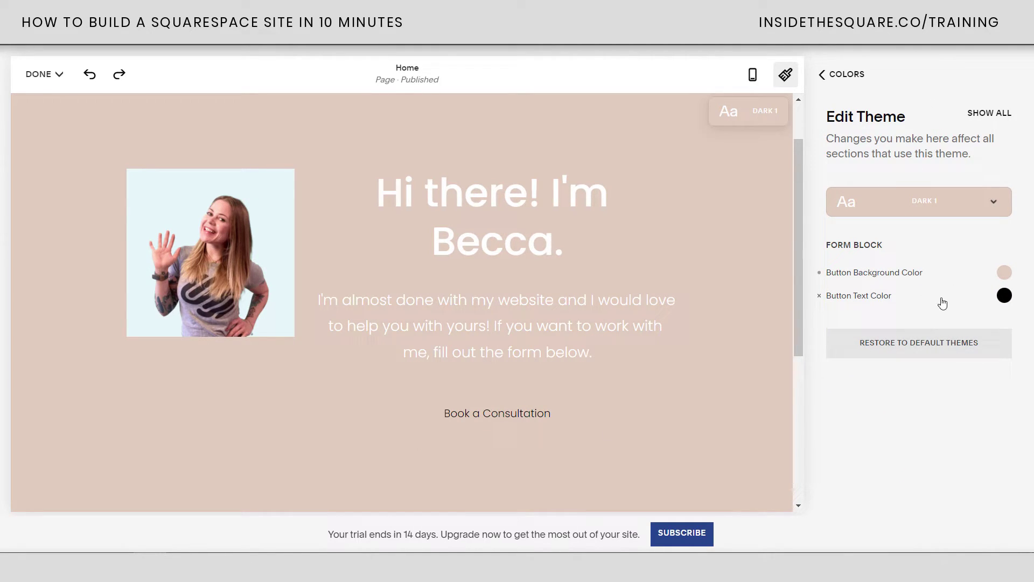
# Set the Dark 1 form button background to white, keeping its text black
pyautogui.click(1003, 274)
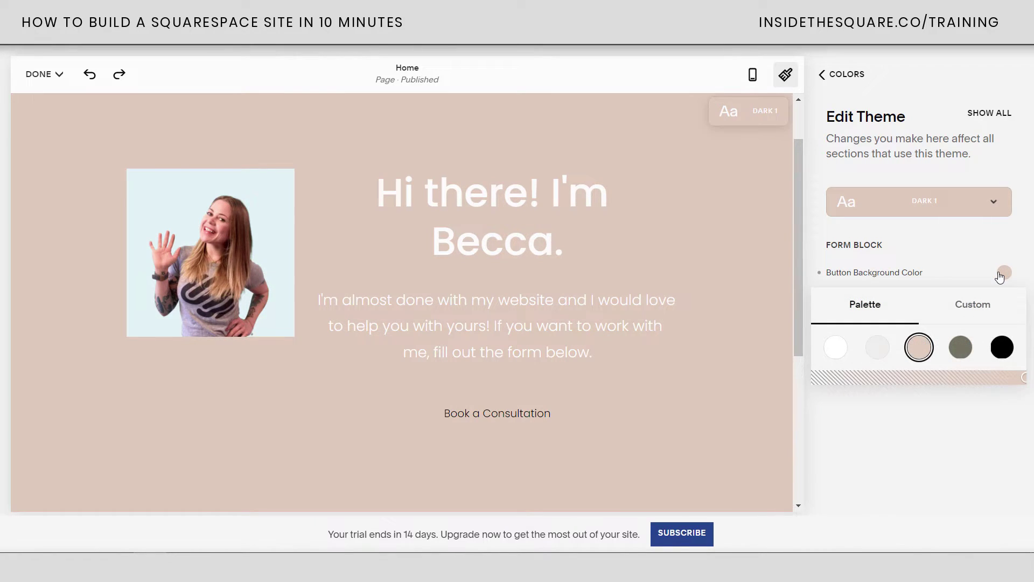
pyautogui.click(833, 356)
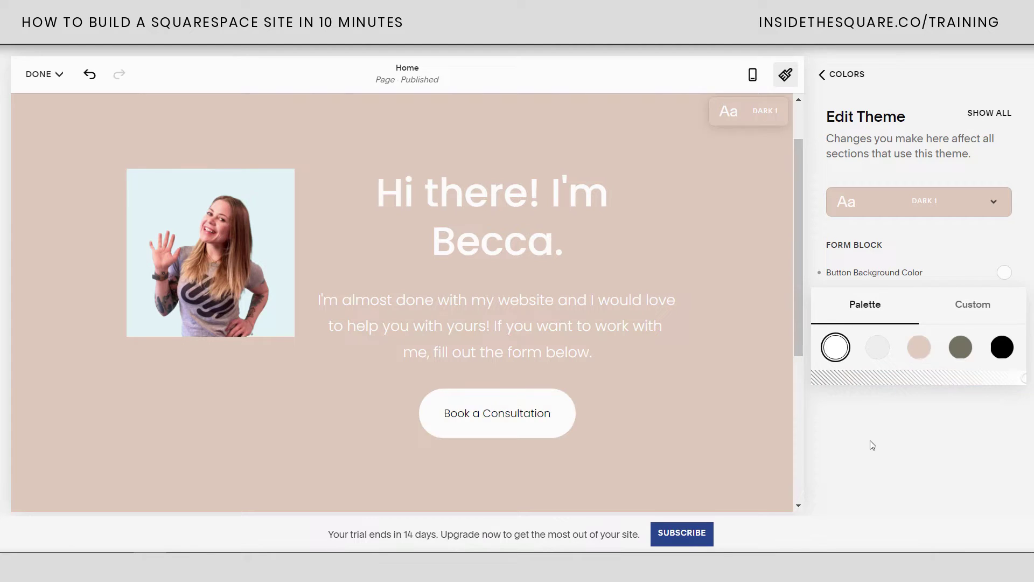
pyautogui.click(902, 422)
pyautogui.click(1004, 297)
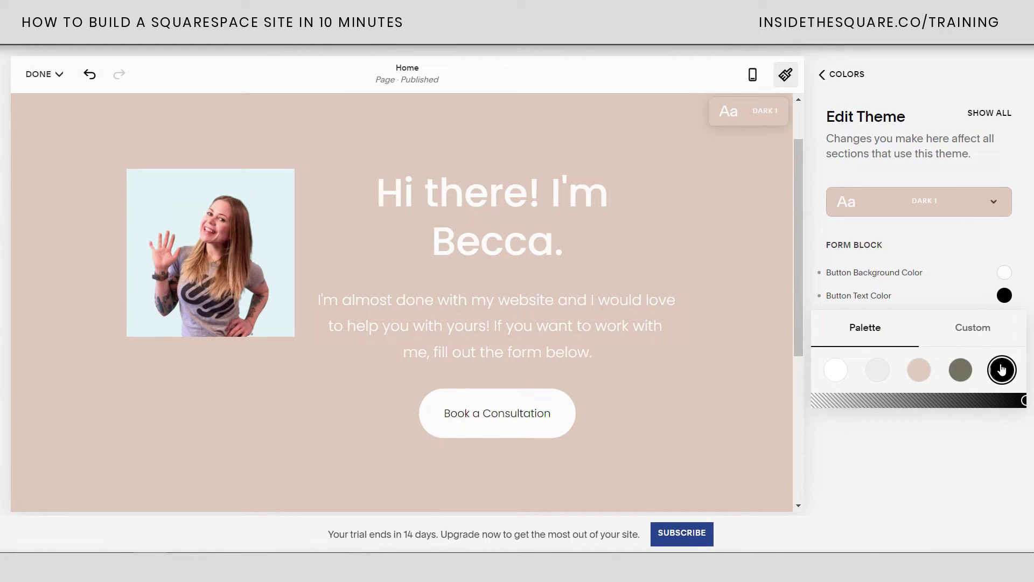
pyautogui.click(976, 458)
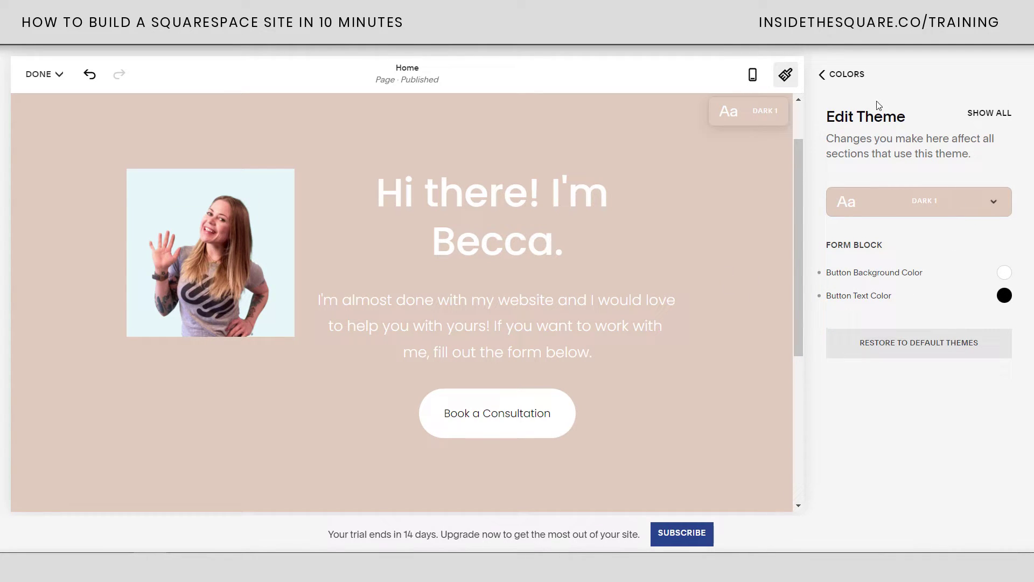
pyautogui.click(850, 75)
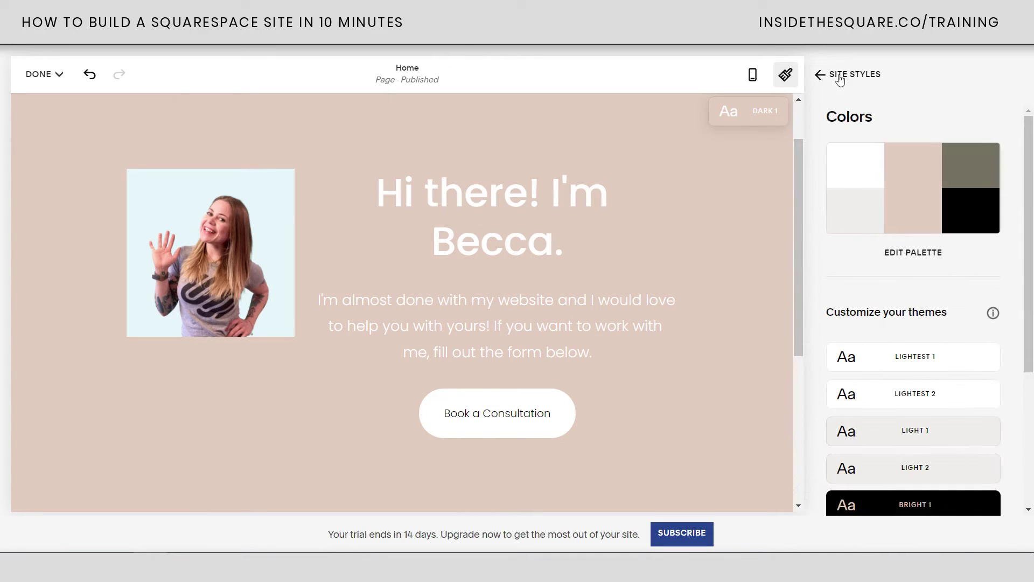
# Leave the Site Styles panel after reviewing the colour settings
pyautogui.scroll(-5, 945, 285)
pyautogui.scroll(5, 964, 398)
pyautogui.scroll(2, 742, 279)
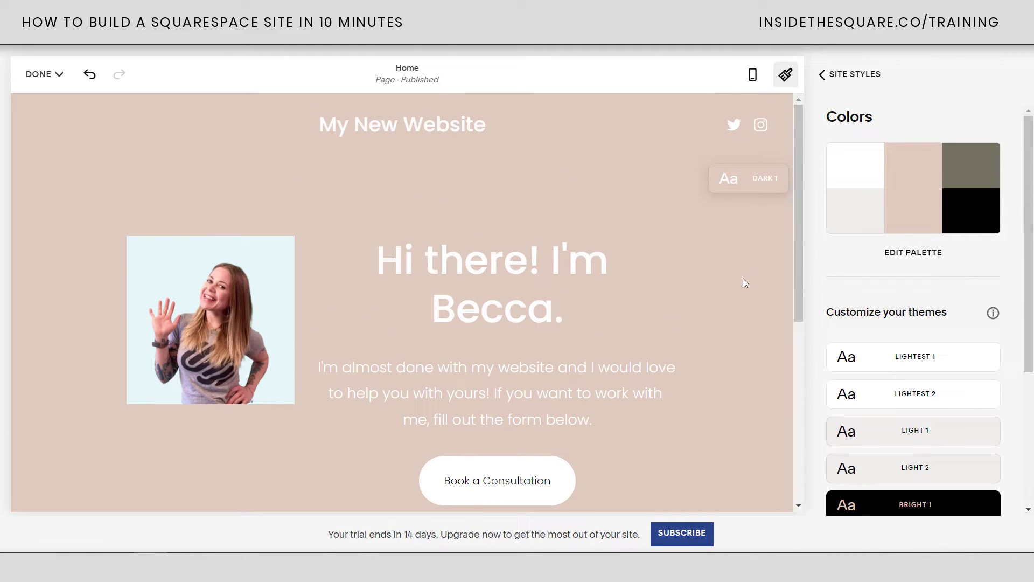
pyautogui.scroll(-2, 744, 282)
pyautogui.scroll(2, 743, 281)
pyautogui.click(851, 74)
pyautogui.click(839, 74)
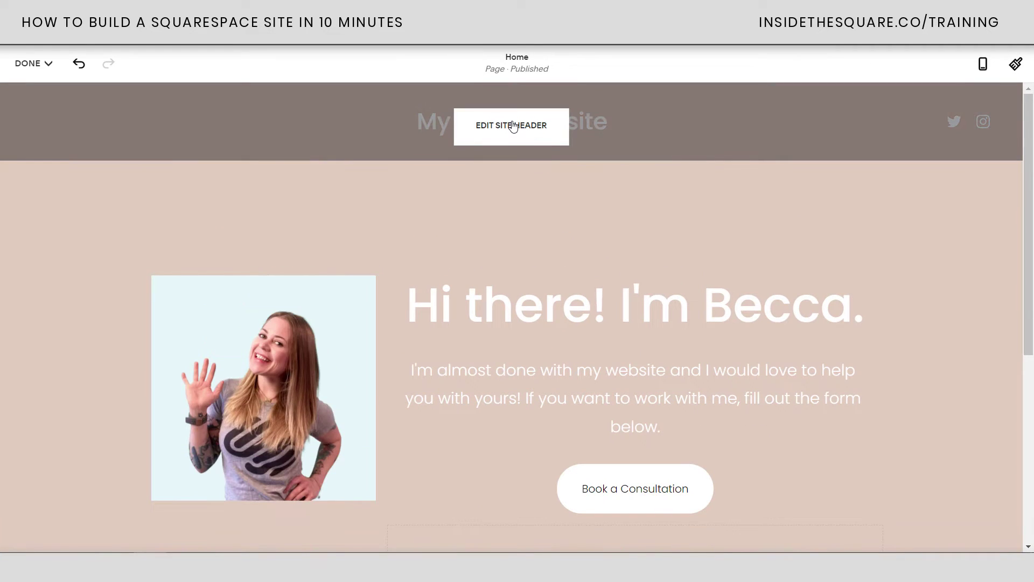
# Open the header's social links list, toggling the social icons off and back on
pyautogui.click(513, 125)
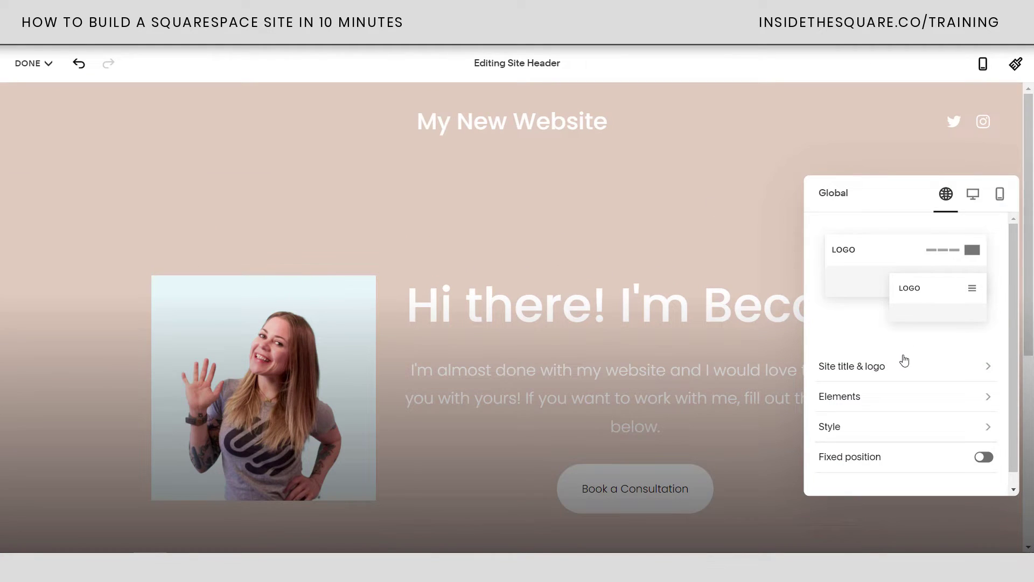
pyautogui.click(866, 399)
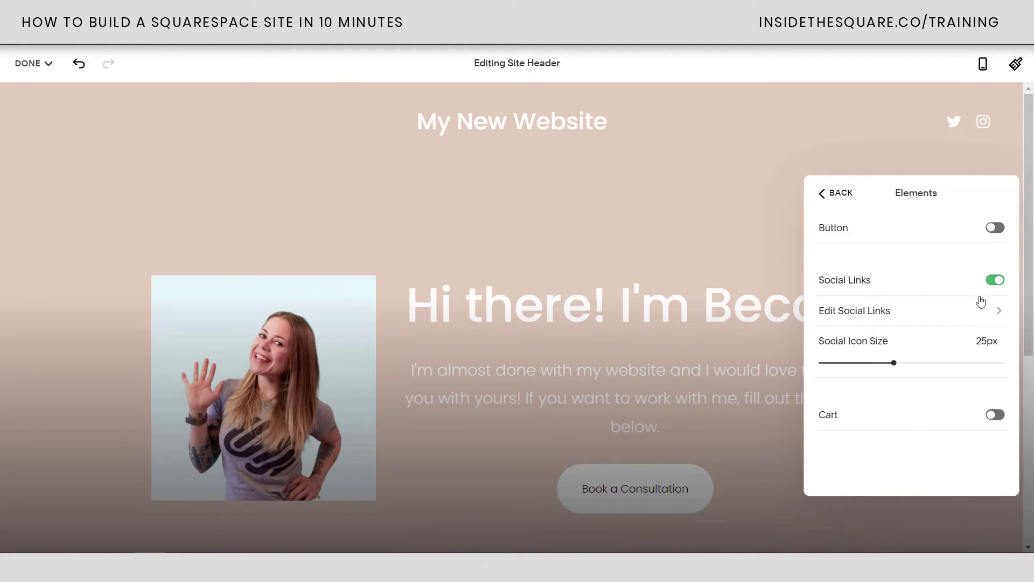
pyautogui.click(992, 279)
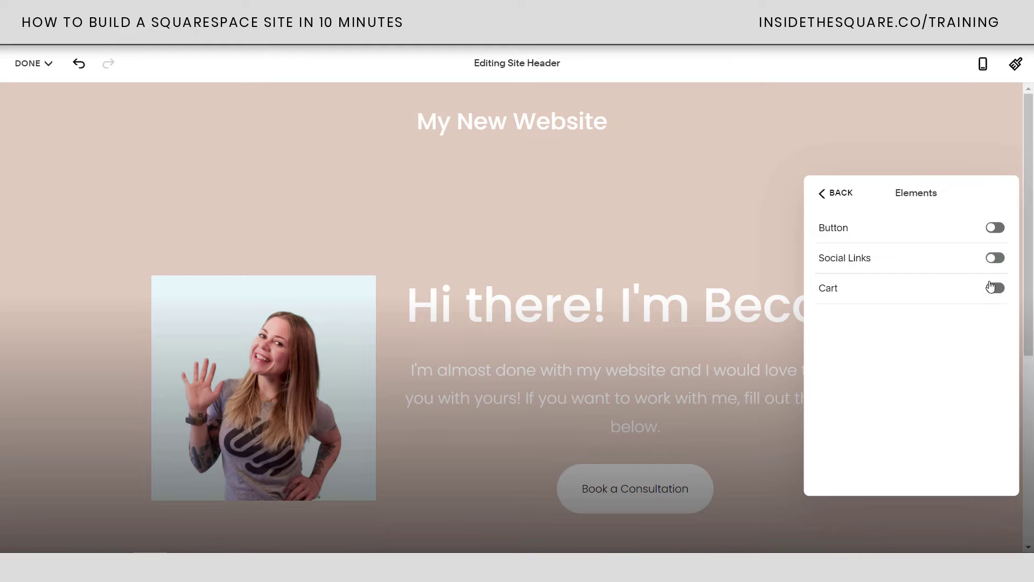
pyautogui.click(995, 258)
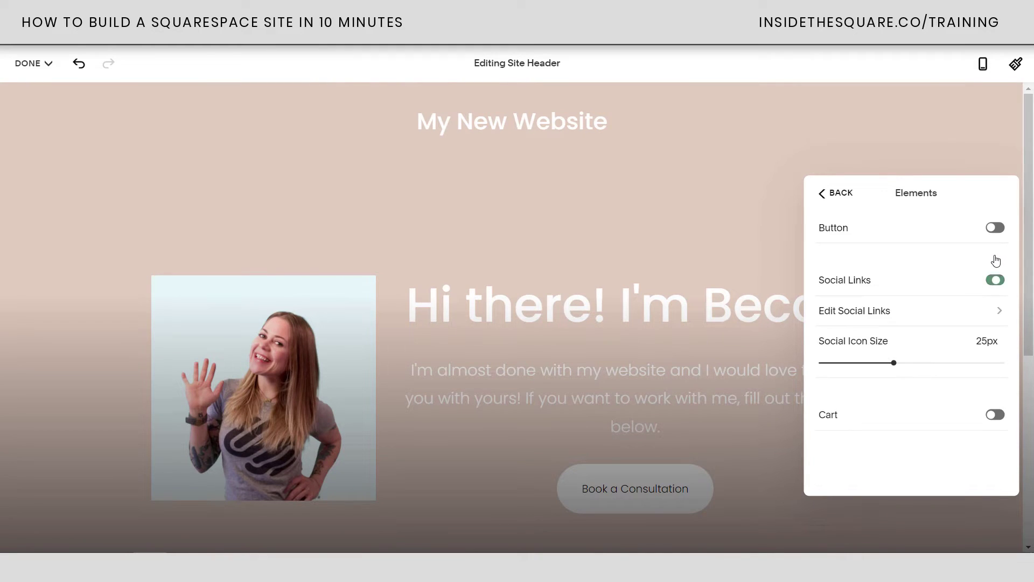
pyautogui.click(895, 309)
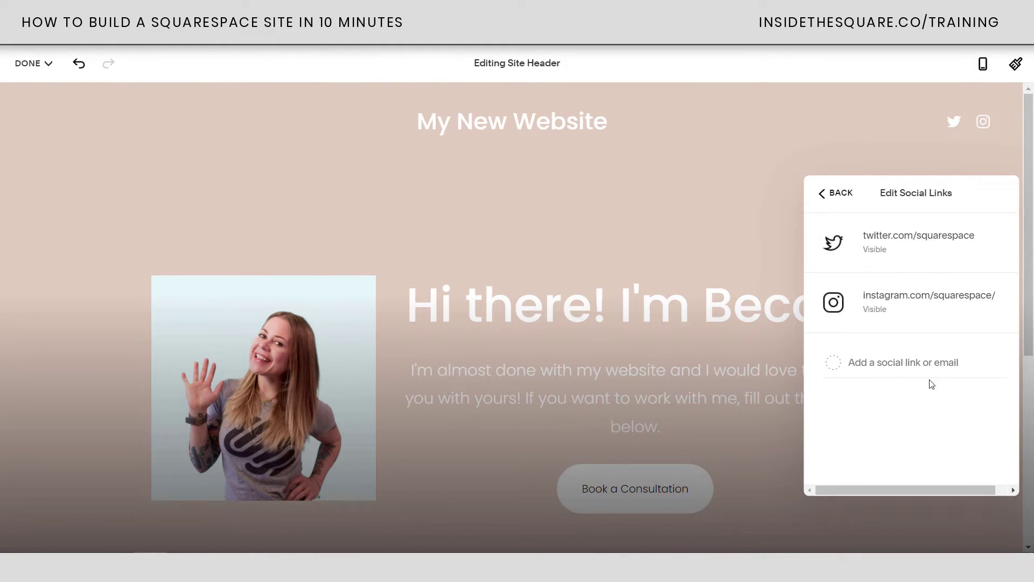
# Add the youtube.com/insidethesquare social link and remove the Twitter link
pyautogui.click(907, 371)
pyautogui.write('youtube.com/insidethesquare')
pyautogui.press('Return')
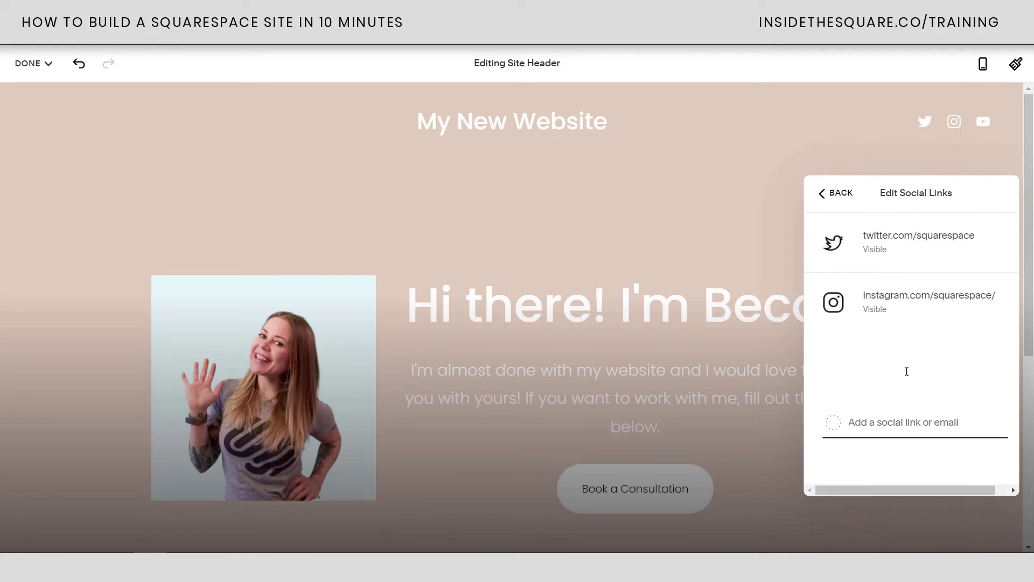
pyautogui.click(883, 250)
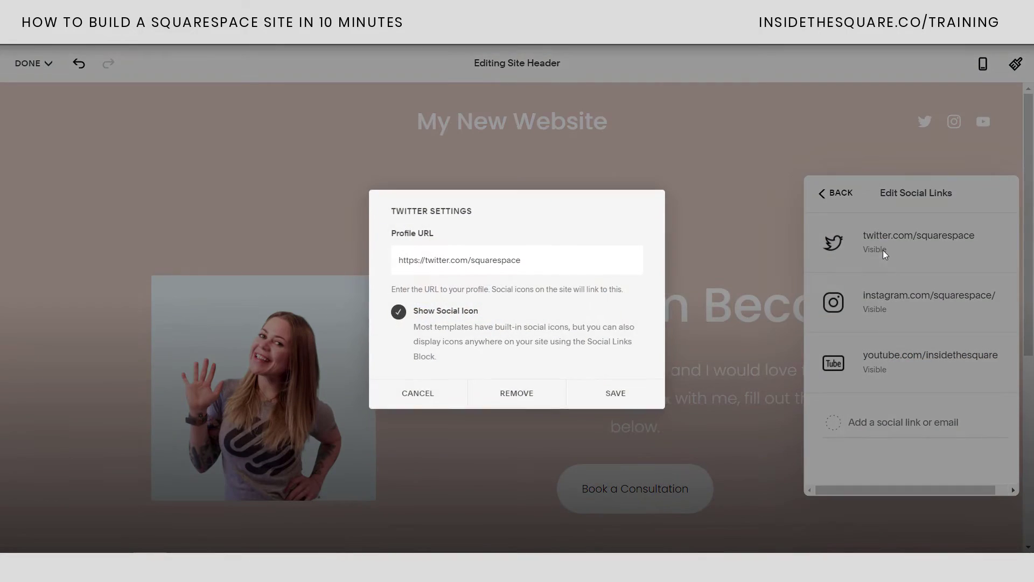
pyautogui.click(554, 393)
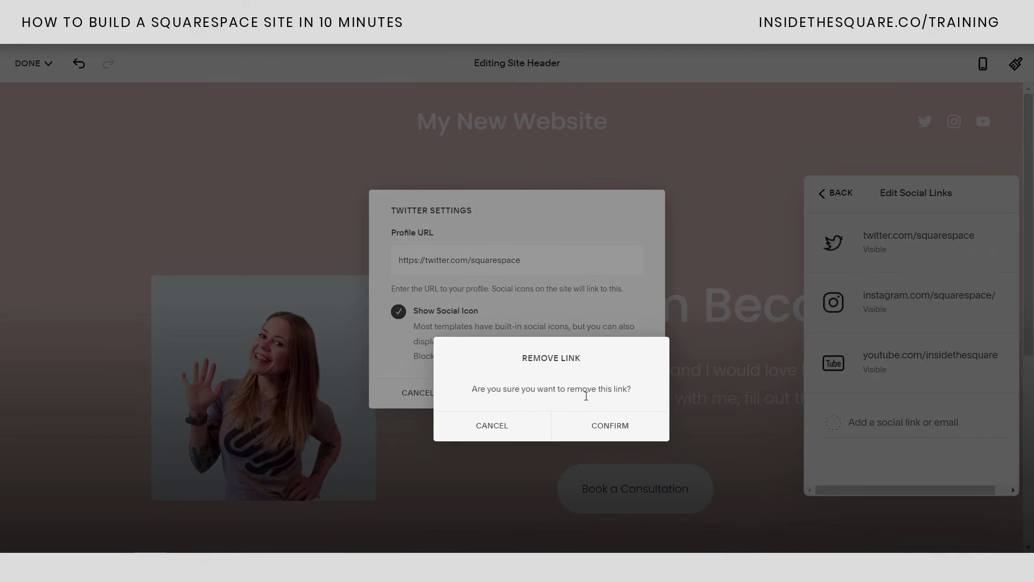
pyautogui.click(604, 424)
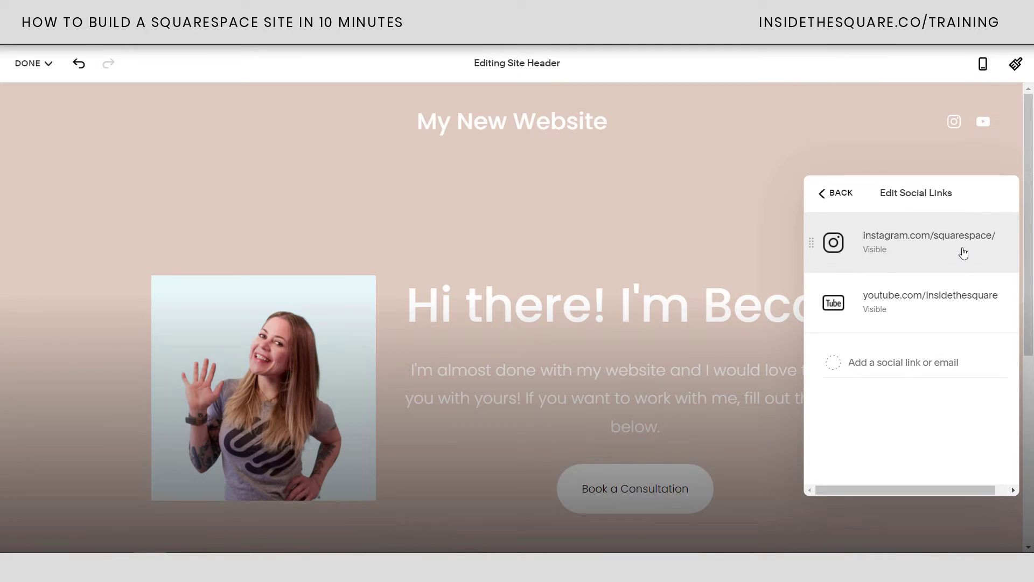
# Change the Instagram profile to thinkinsidethesquare, finish the header, and save the page
pyautogui.click(961, 241)
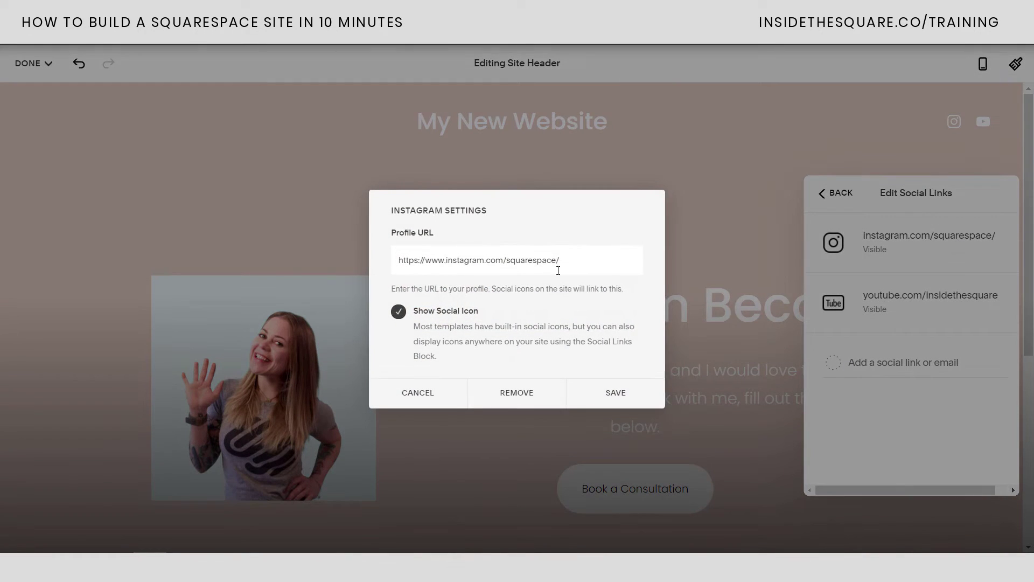
pyautogui.moveTo(507, 263); pyautogui.dragTo(579, 257)
pyautogui.write('thinkinsidethesquare')
pyautogui.click(622, 398)
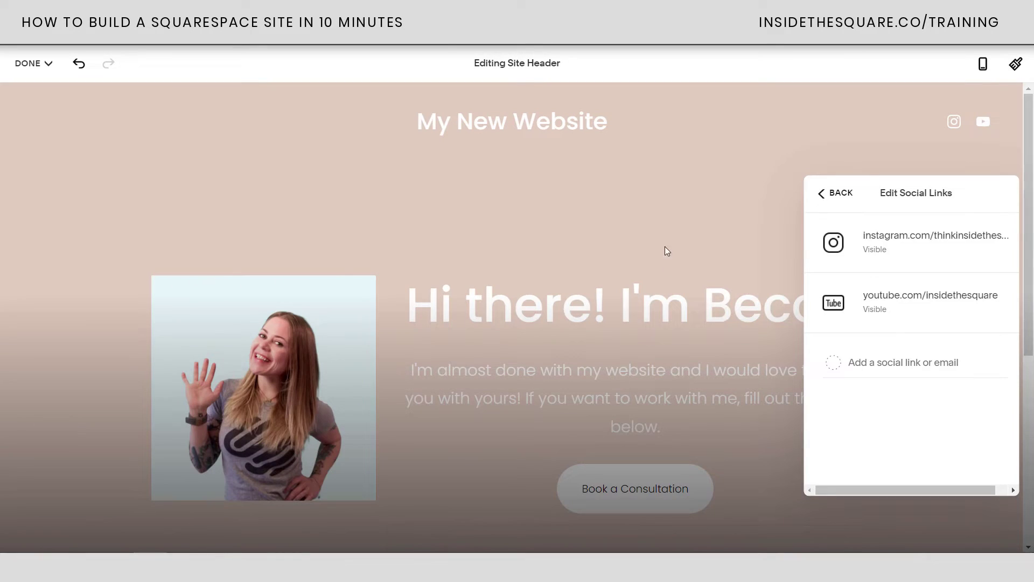
pyautogui.click(680, 232)
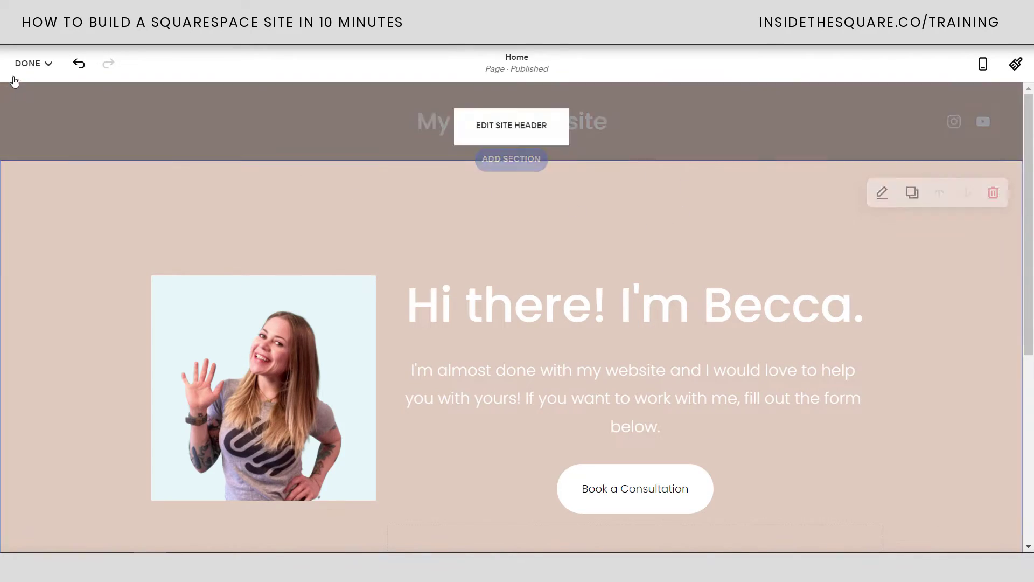
pyautogui.click(21, 63)
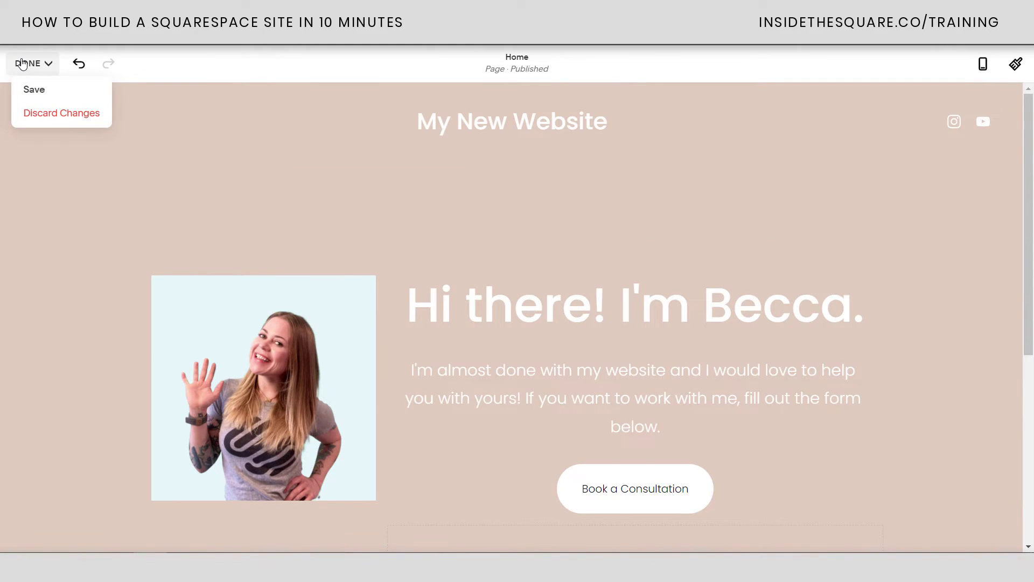
pyautogui.click(34, 90)
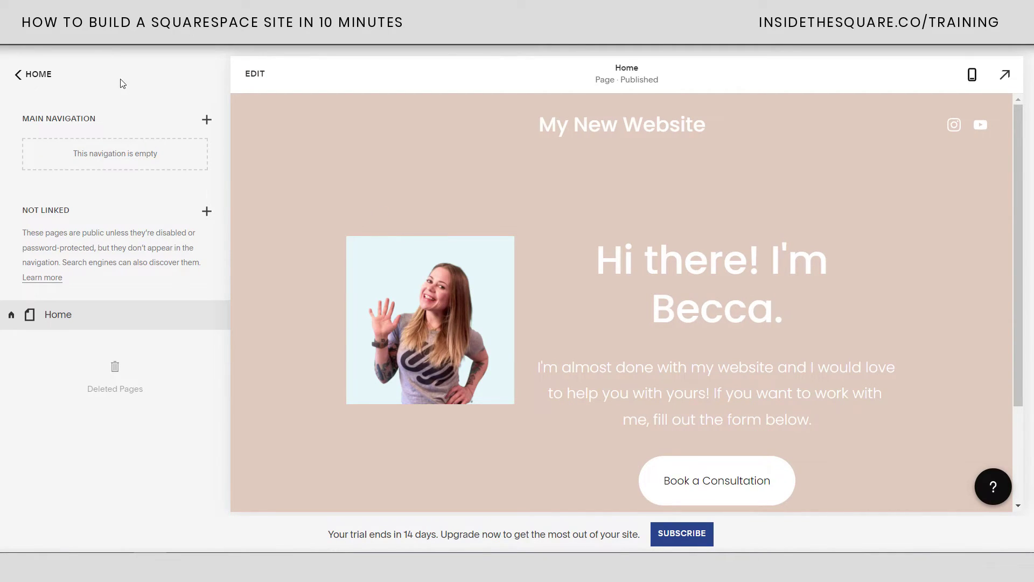
# Open the built-in domain's details under Settings > Domains
pyautogui.click(31, 79)
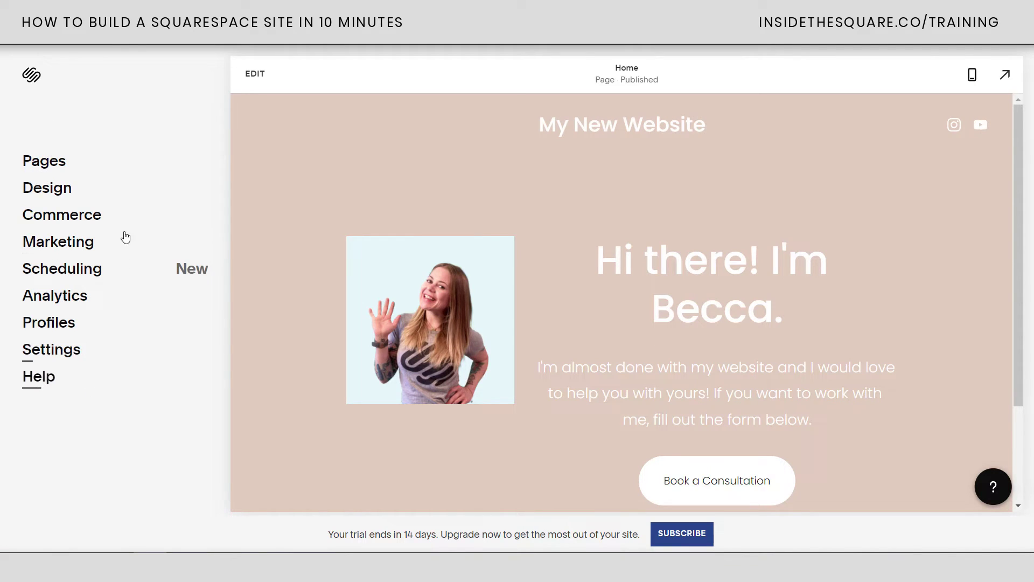
pyautogui.click(71, 347)
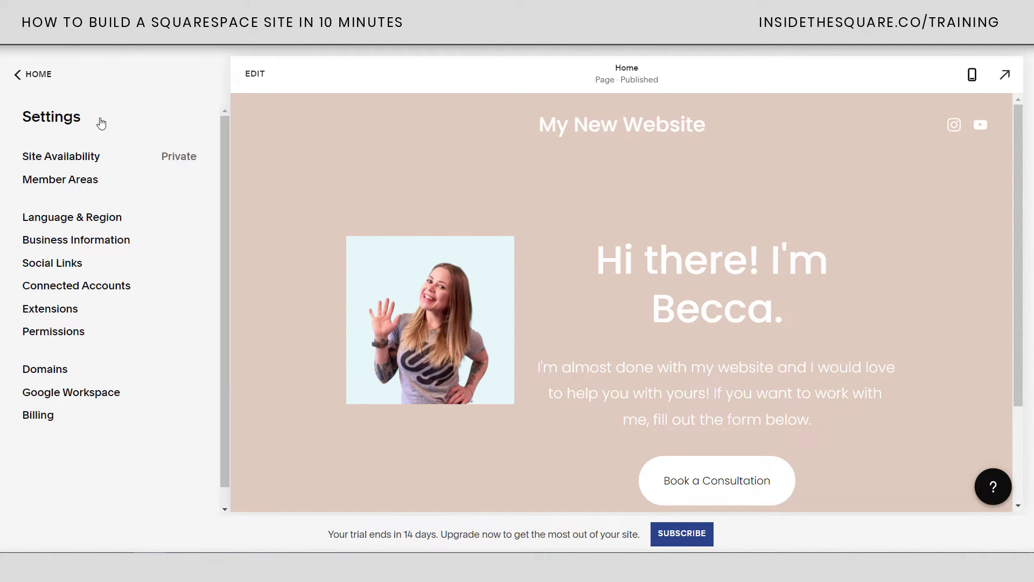
pyautogui.click(48, 371)
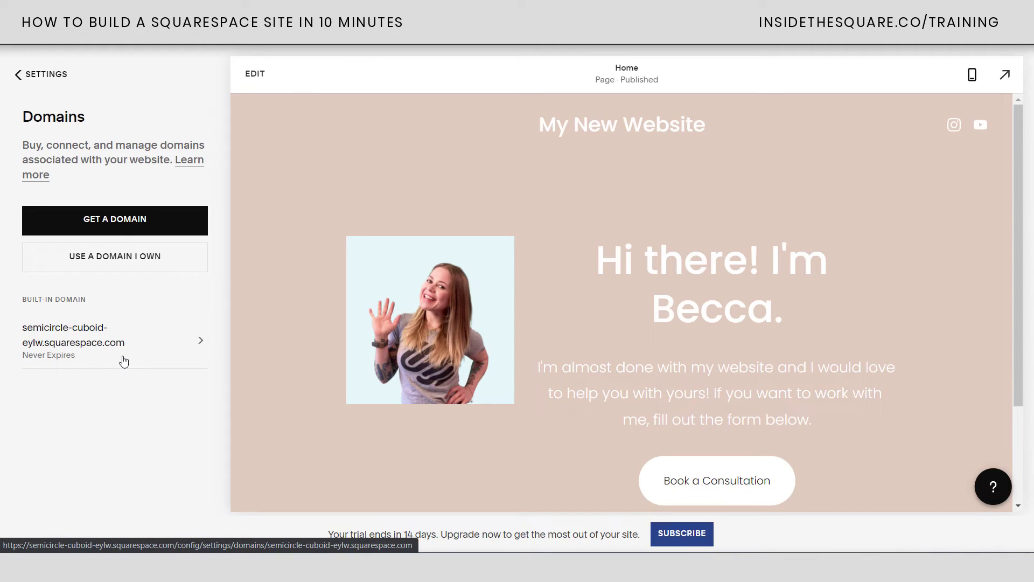
pyautogui.click(83, 342)
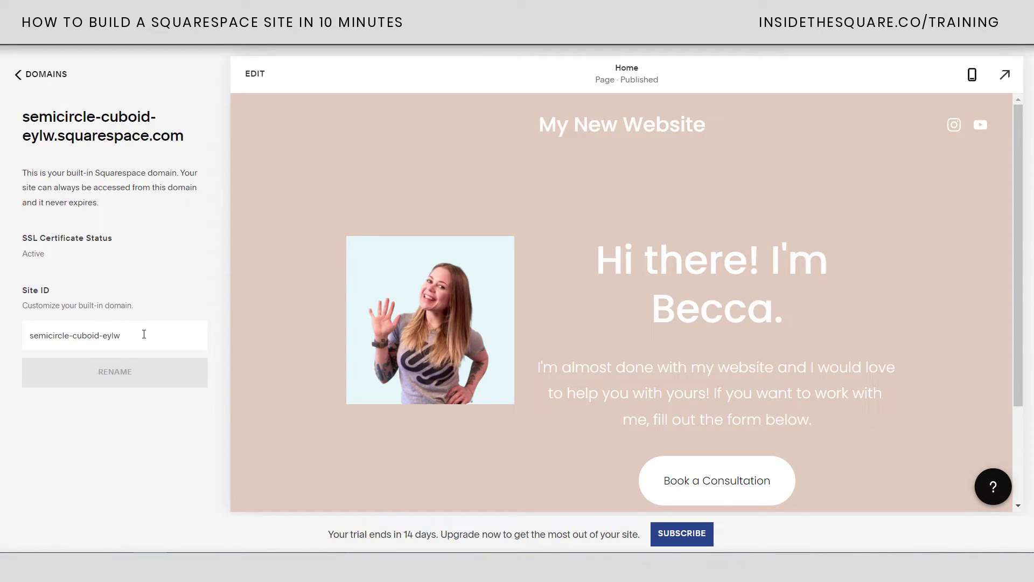
# Rename the Site ID to beccaswebsite and confirm the URL change
pyautogui.moveTo(132, 335); pyautogui.dragTo(1, 335)
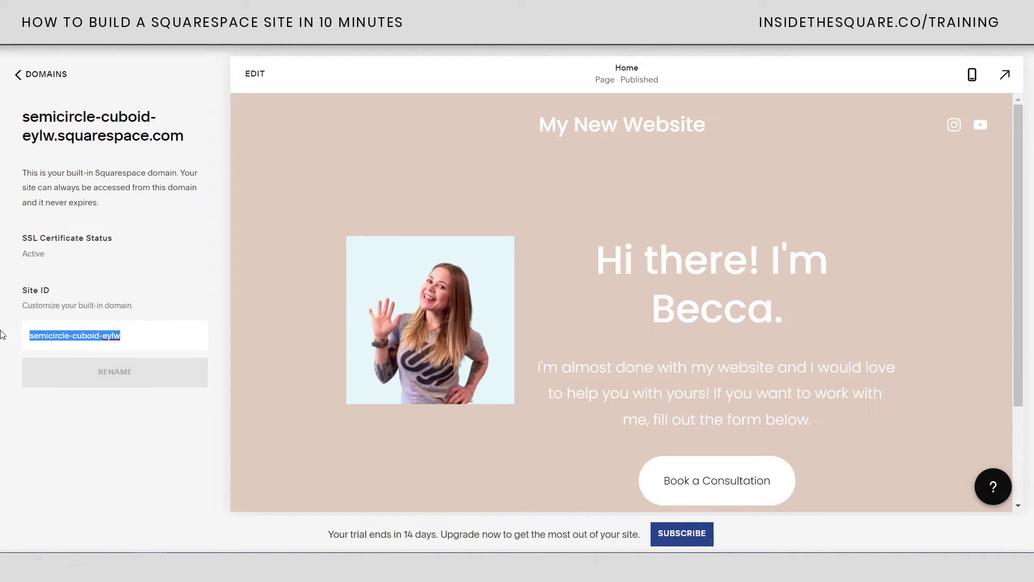
pyautogui.write('beccaswebsite')
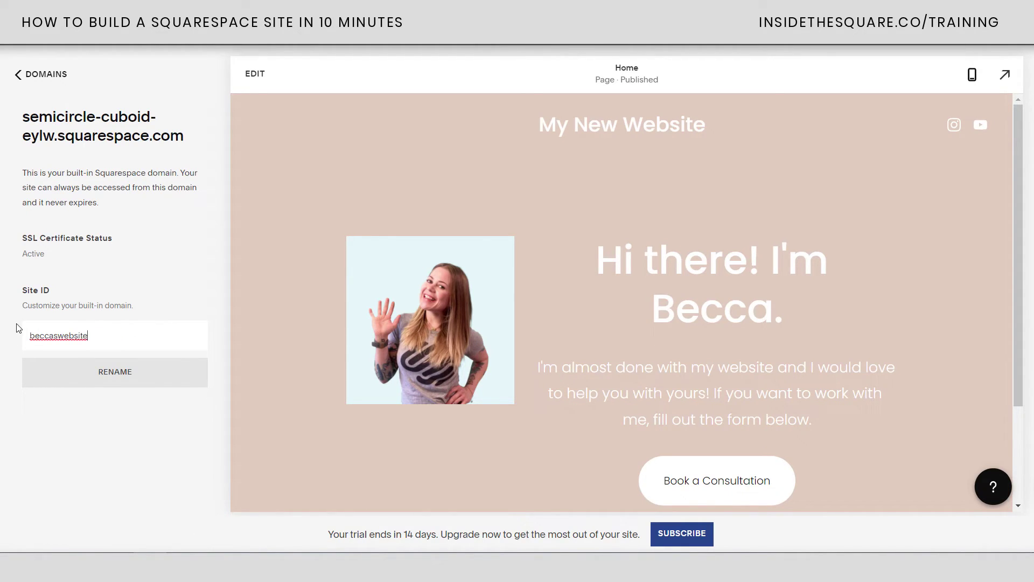
pyautogui.click(101, 367)
pyautogui.click(199, 407)
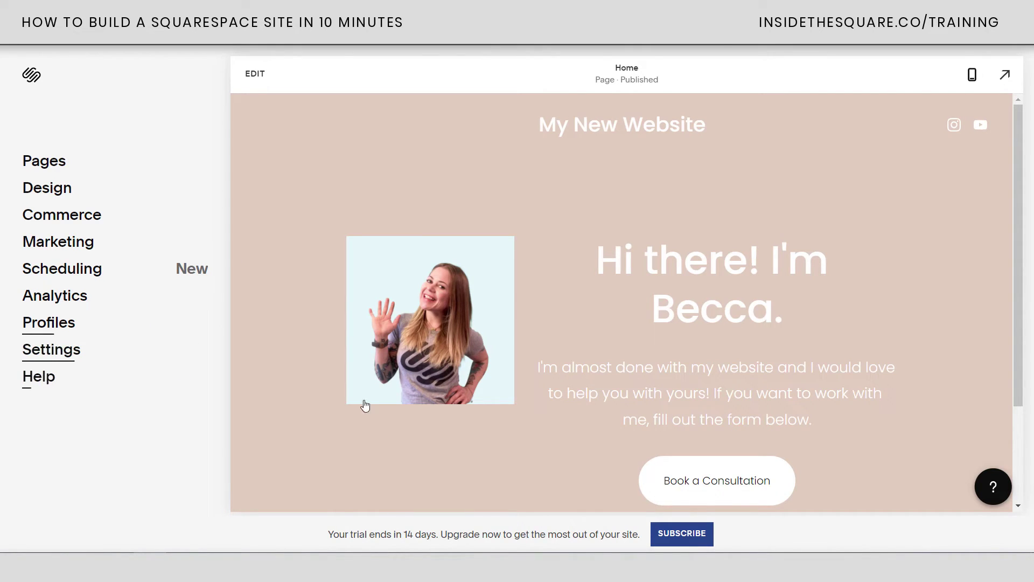
pyautogui.click(691, 537)
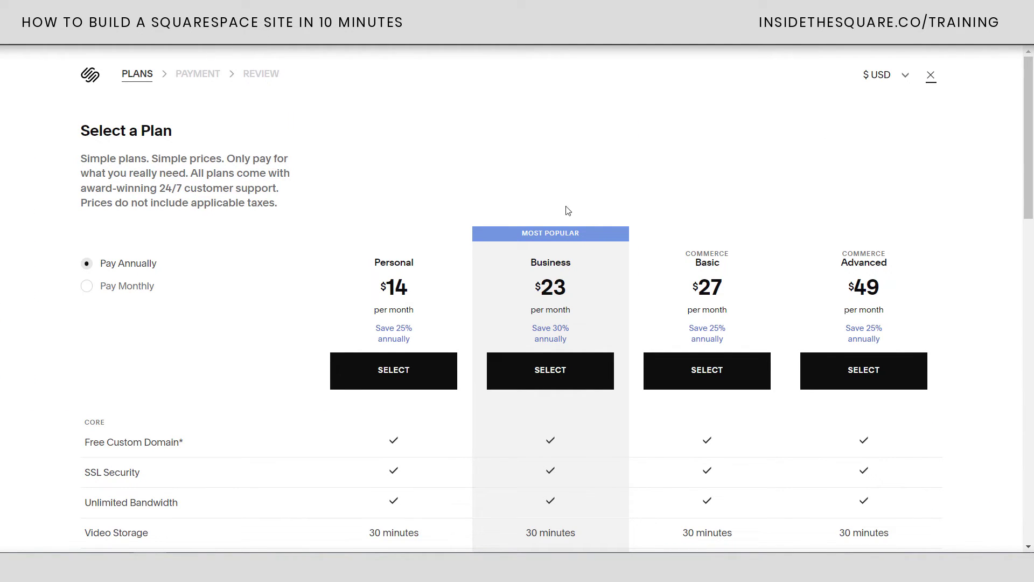
pyautogui.click(144, 290)
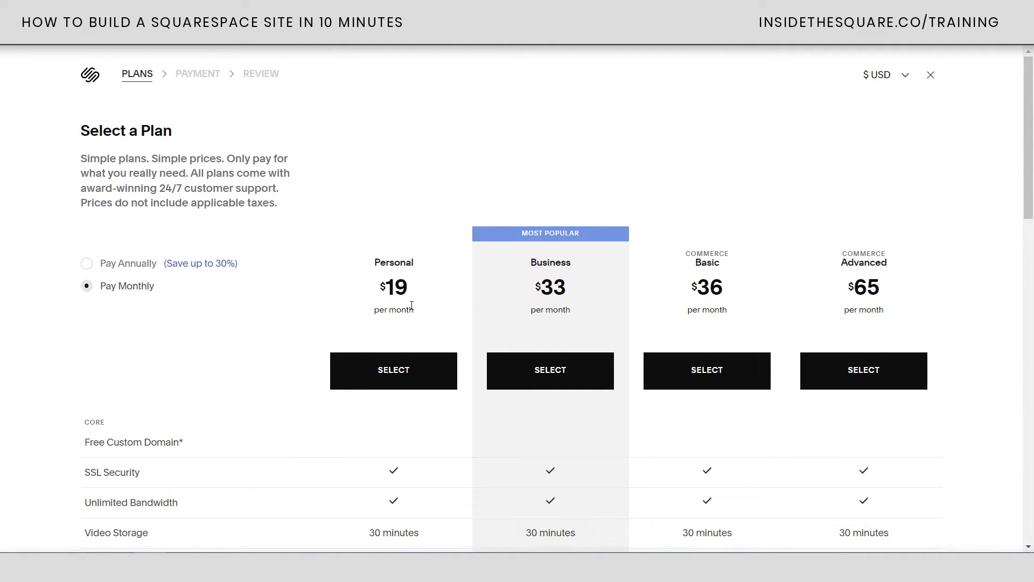
pyautogui.scroll(-1, 412, 302)
pyautogui.scroll(1, 411, 288)
pyautogui.click(931, 75)
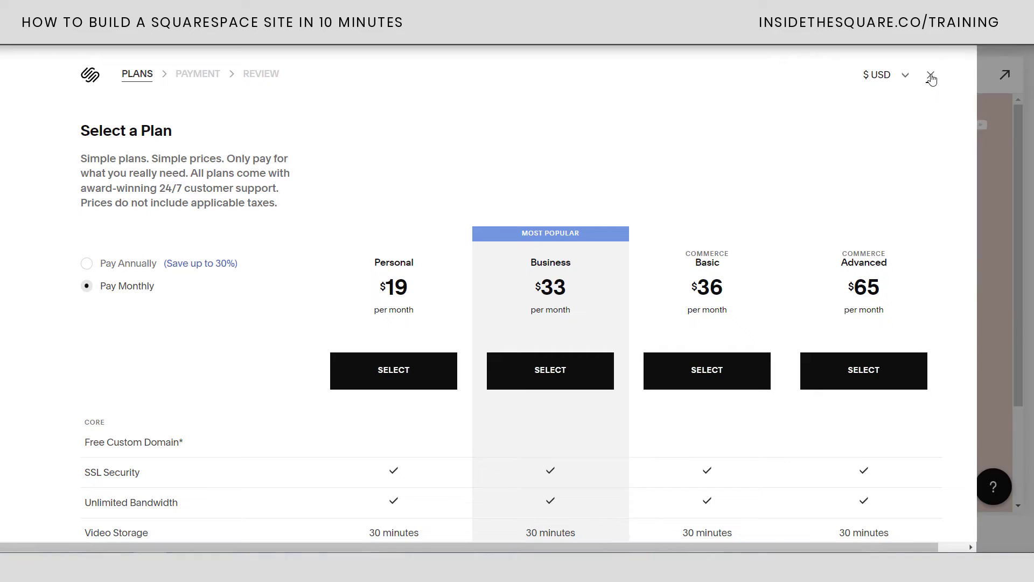